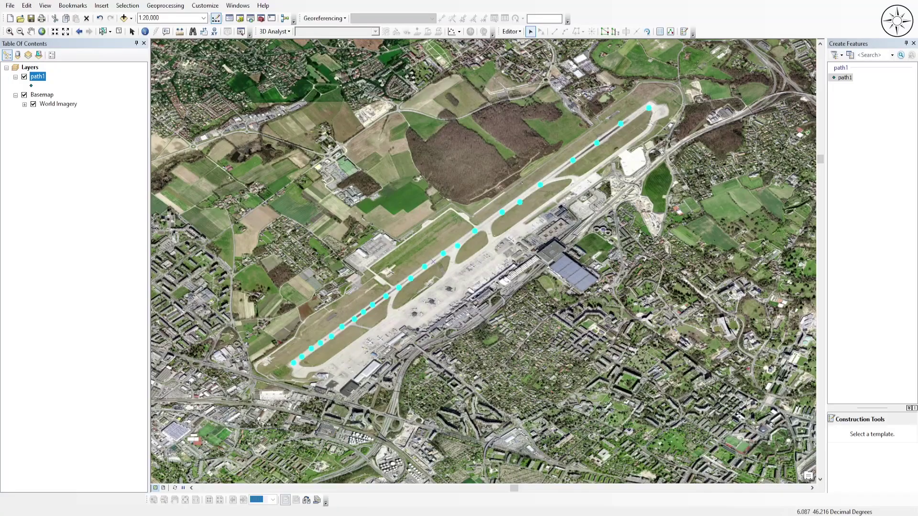
Step: Zoom in and pan Google Earth Pro so the airport runway is framed close up
{"action": "left_click", "coordinate": [405, 396]}
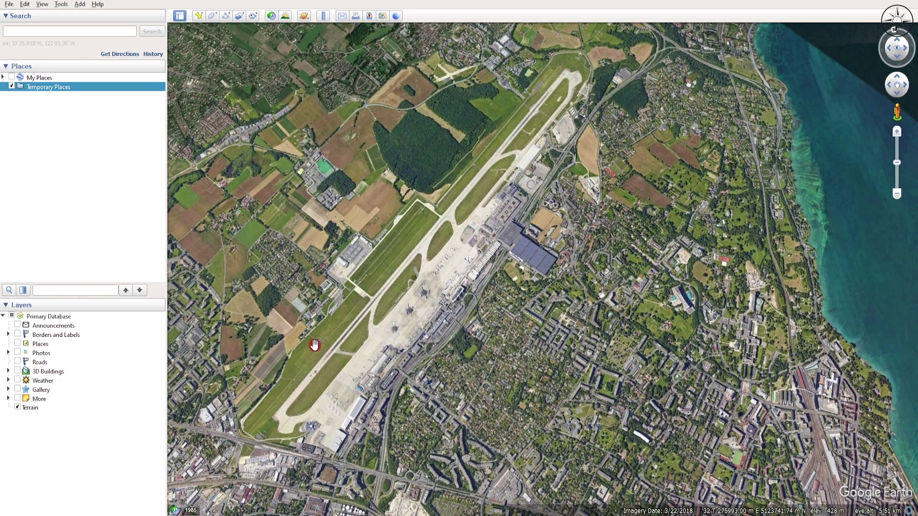
{"action": "scroll", "coordinate": [325, 361], "scroll_direction": "up", "scroll_amount": 3}
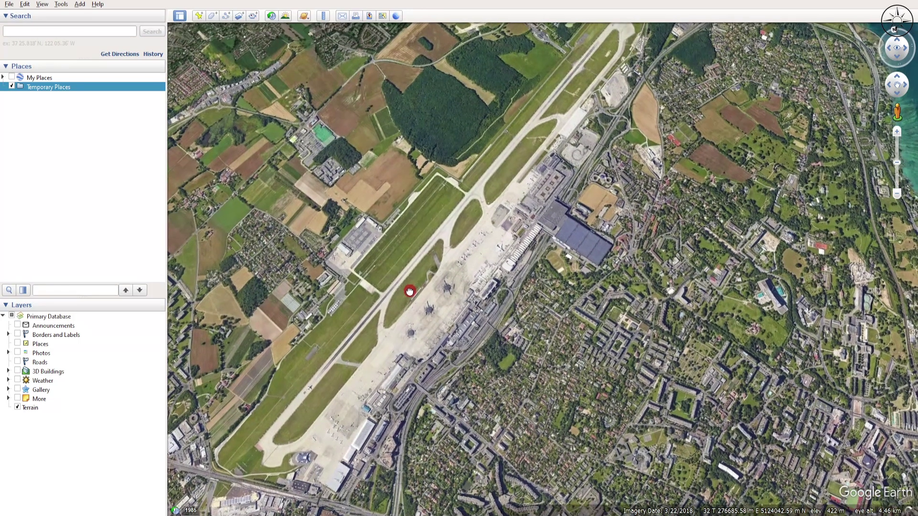
{"action": "left_click_drag", "start_coordinate": [410, 291], "coordinate": [399, 303]}
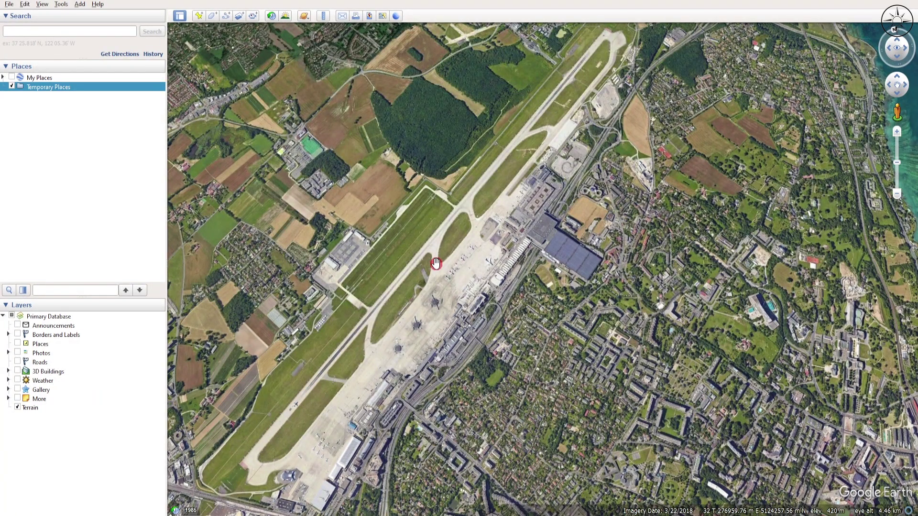
{"action": "left_click_drag", "start_coordinate": [436, 264], "coordinate": [428, 266]}
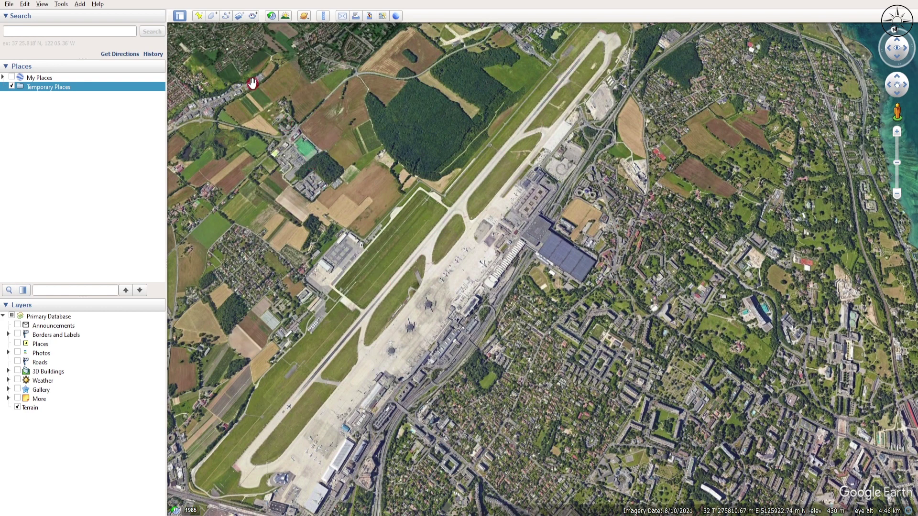
Step: Start a new path named path1, reviewing its style, view and altitude settings
{"action": "left_click", "coordinate": [225, 17]}
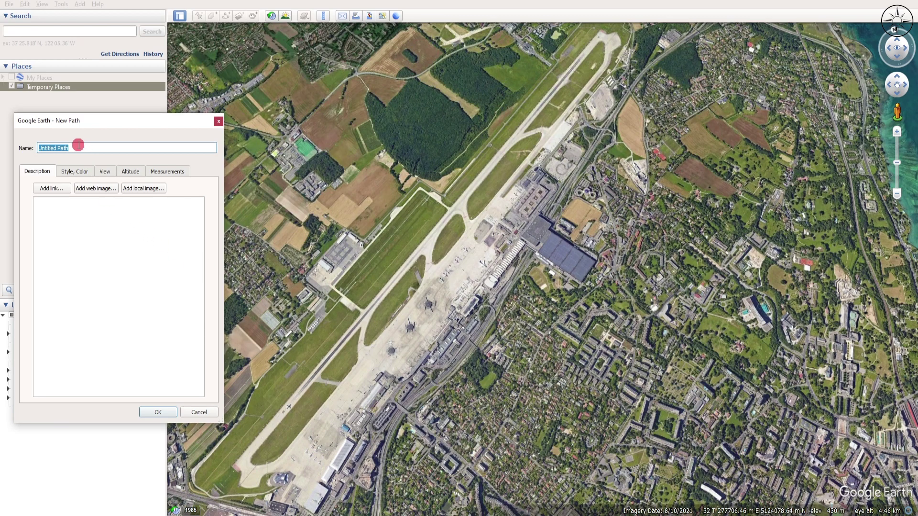
{"action": "type", "text": "path1"}
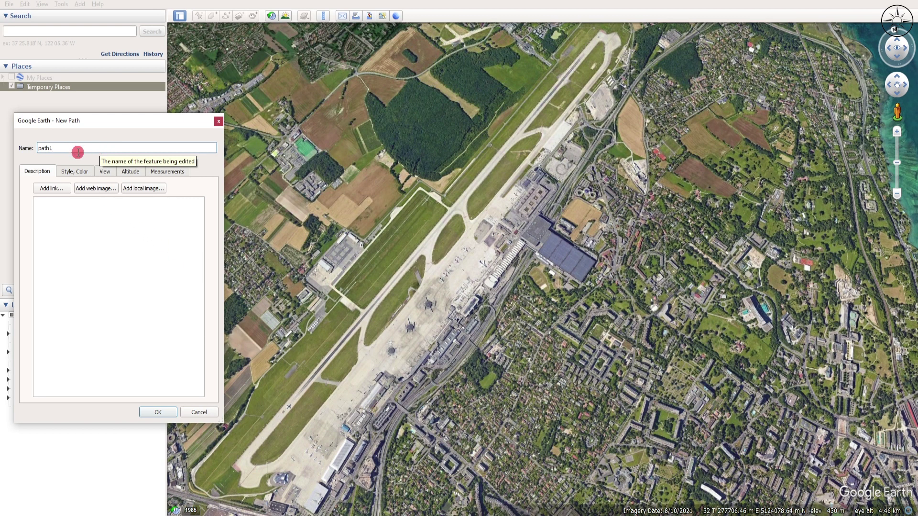
{"action": "left_click", "coordinate": [76, 173]}
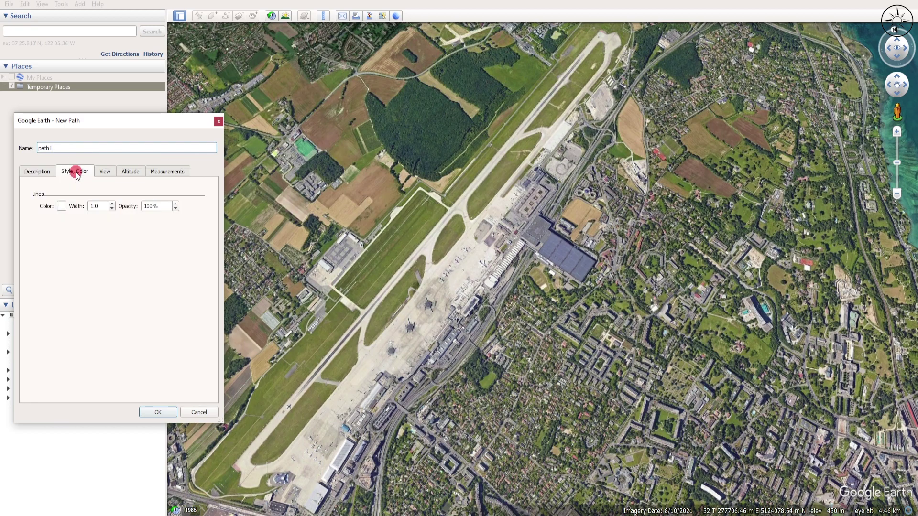
{"action": "left_click", "coordinate": [103, 172]}
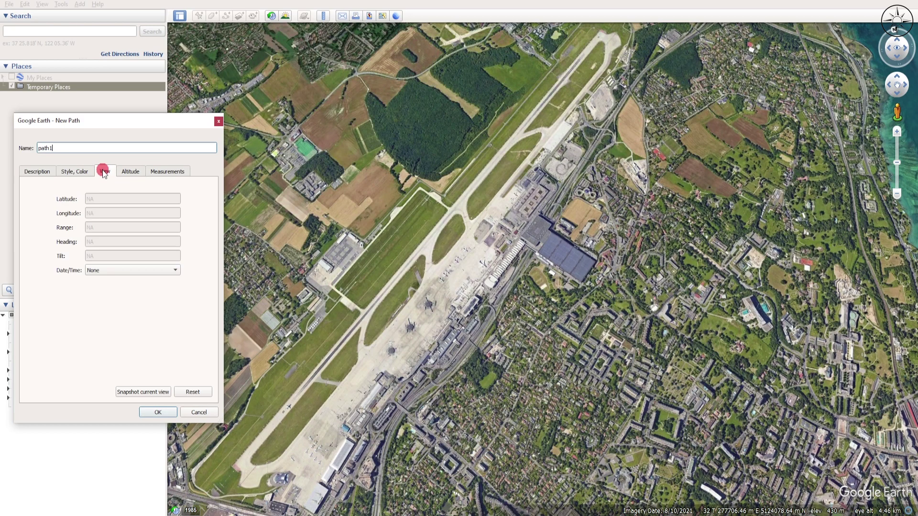
{"action": "left_click", "coordinate": [130, 173]}
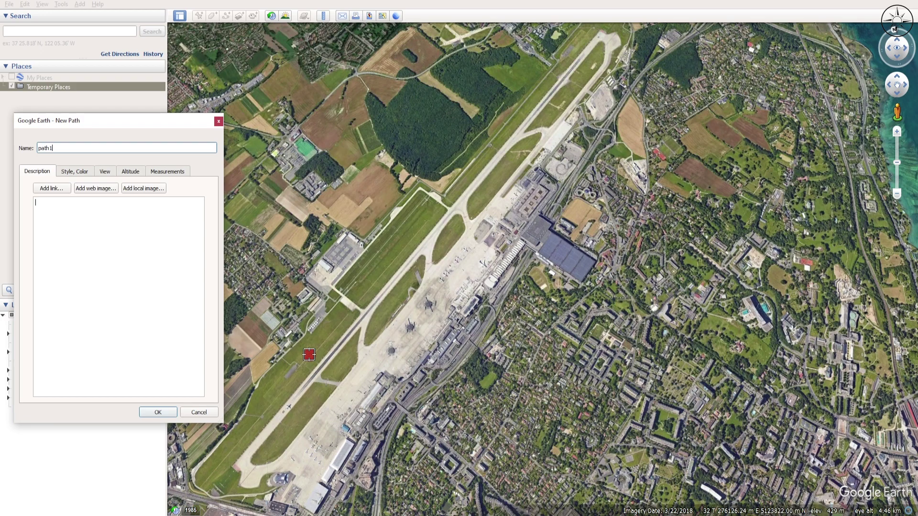
Step: Trace six points along the runway from southwest to northeast and keep the path
{"action": "left_click", "coordinate": [243, 460]}
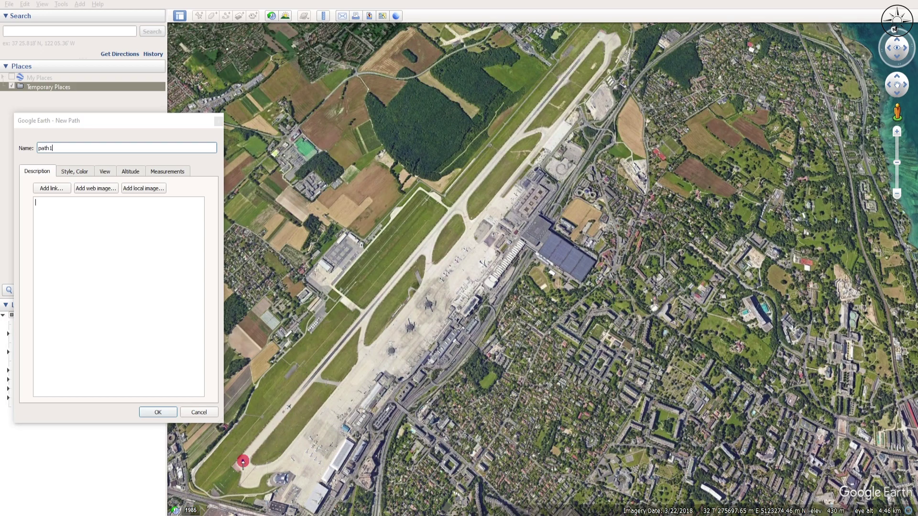
{"action": "left_click", "coordinate": [254, 447]}
{"action": "left_click", "coordinate": [265, 430]}
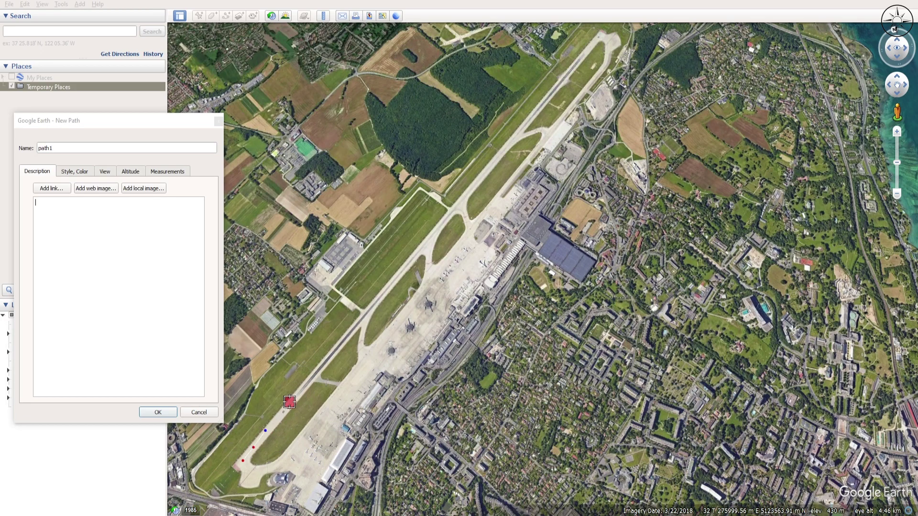
{"action": "left_click", "coordinate": [277, 419]}
{"action": "left_click", "coordinate": [290, 406]}
{"action": "left_click", "coordinate": [303, 386]}
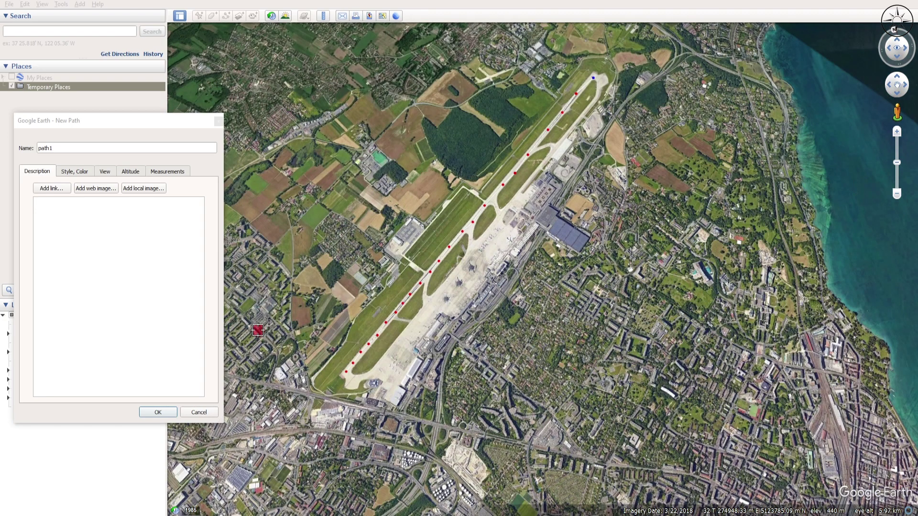
{"action": "left_click", "coordinate": [157, 412]}
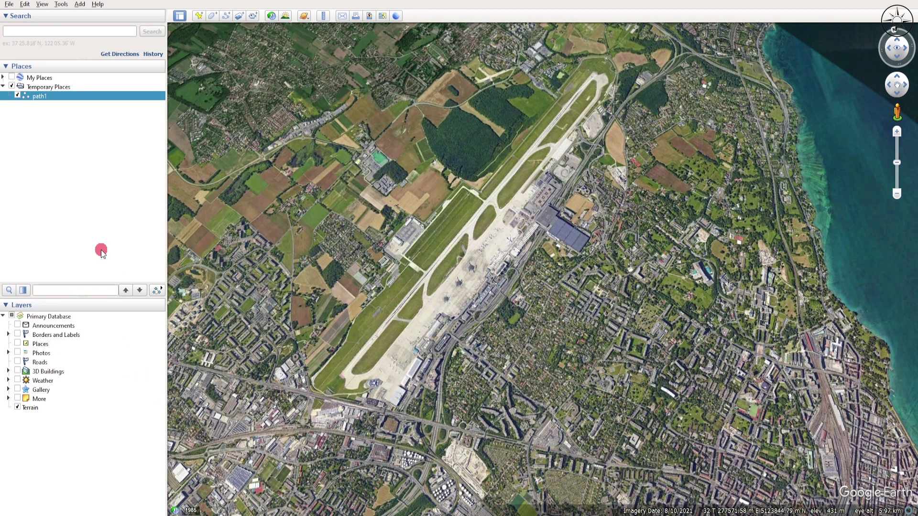
Step: Save path1 as a KMZ file in the coordinates folder
{"action": "right_click", "coordinate": [43, 99]}
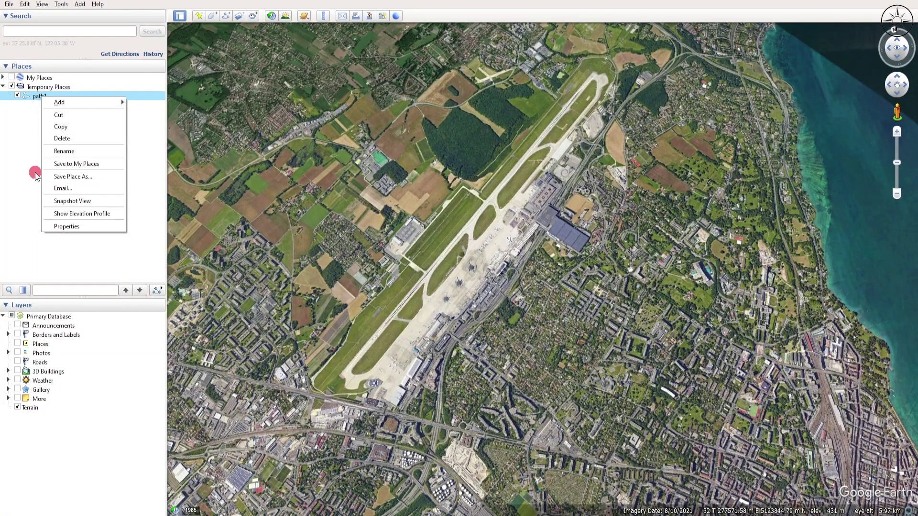
{"action": "left_click", "coordinate": [97, 177]}
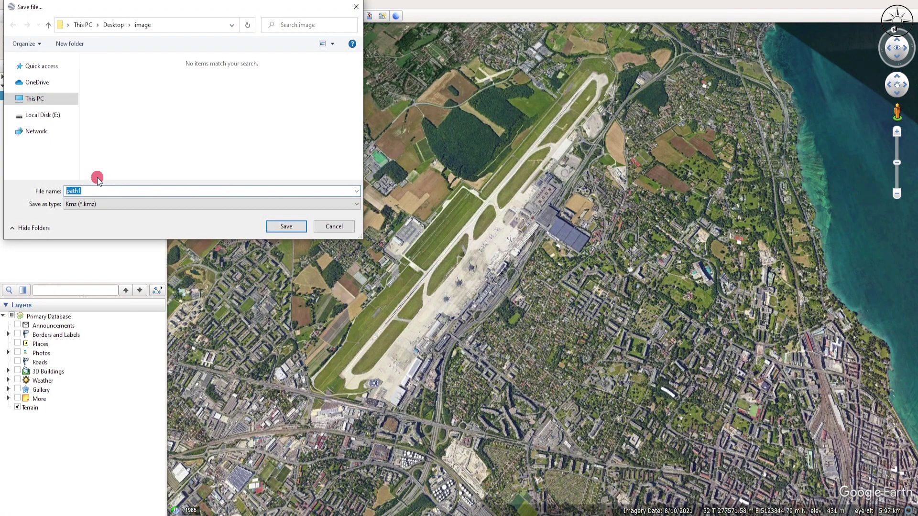
{"action": "left_click", "coordinate": [237, 194]}
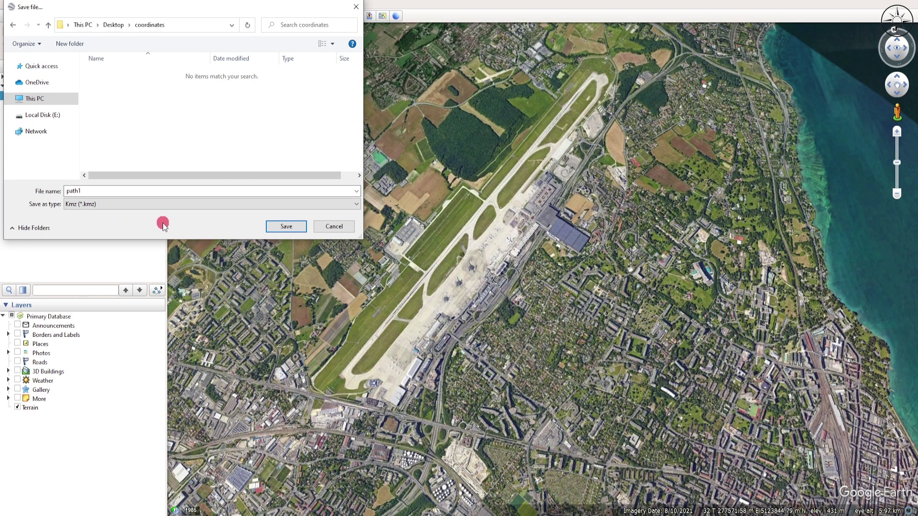
{"action": "left_click", "coordinate": [285, 227]}
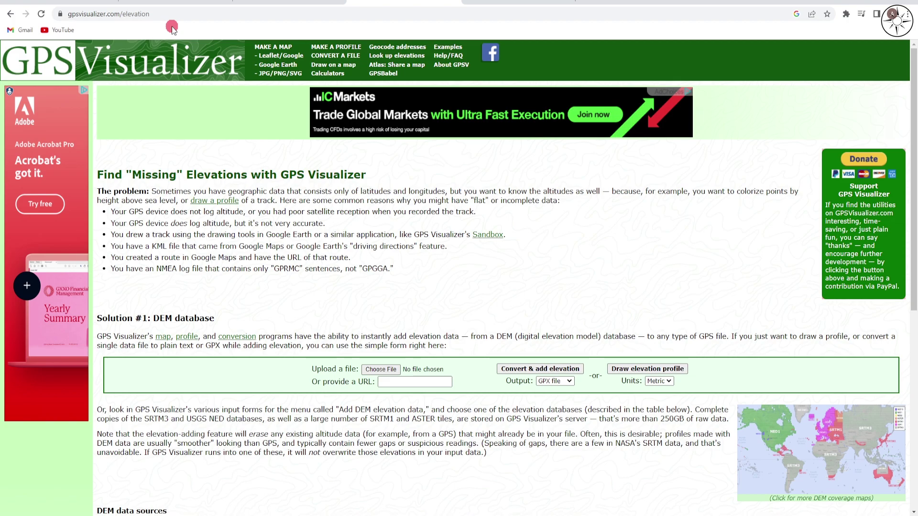
Step: Upload path1.kmz to GPS Visualizer and convert it to a GPX file with added elevations
{"action": "left_click", "coordinate": [378, 370]}
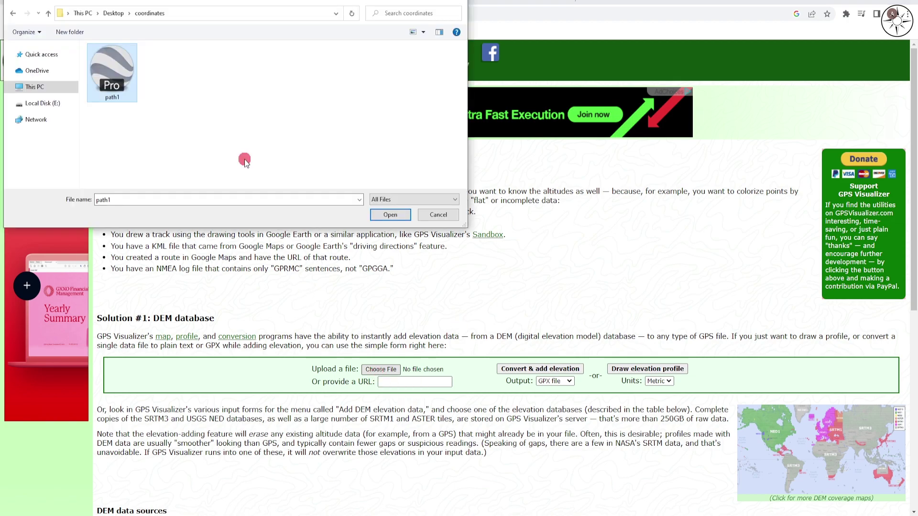
{"action": "left_click", "coordinate": [393, 215]}
{"action": "left_click", "coordinate": [568, 381]}
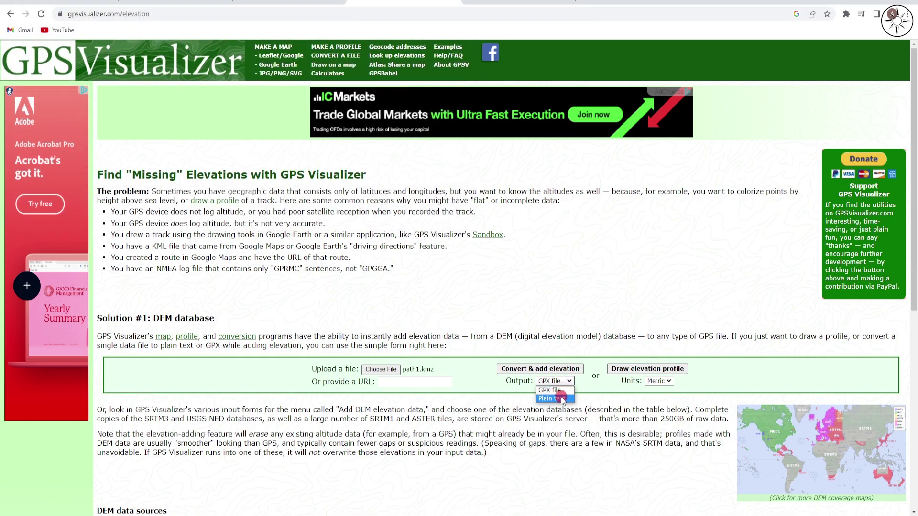
{"action": "left_click", "coordinate": [563, 393]}
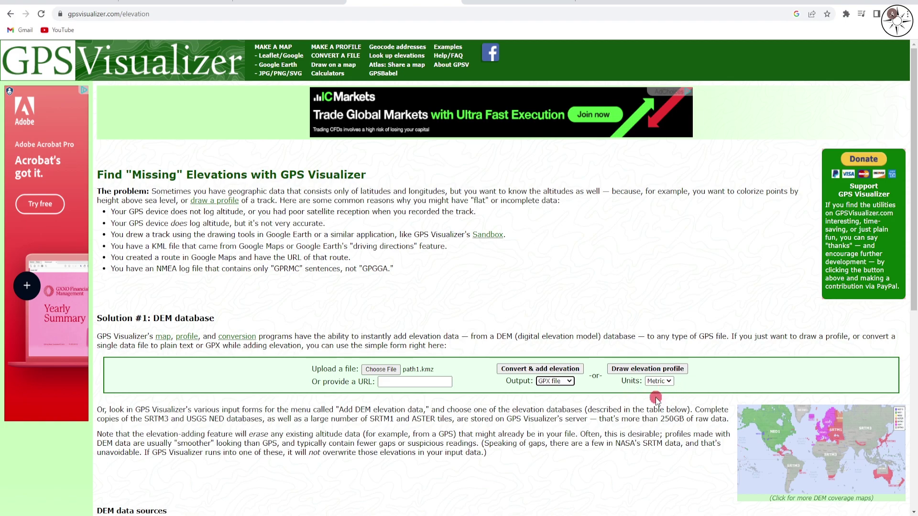
{"action": "scroll", "coordinate": [622, 401], "scroll_direction": "down", "scroll_amount": 1}
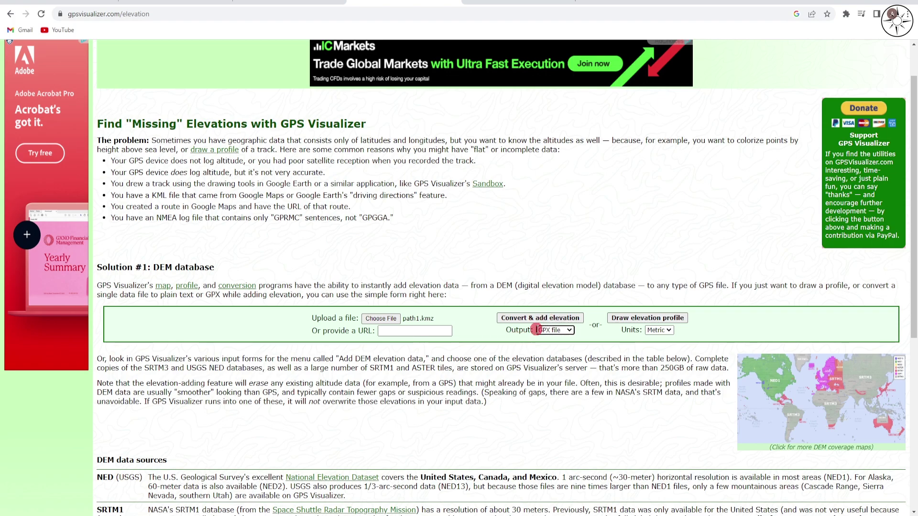
{"action": "left_click", "coordinate": [542, 318]}
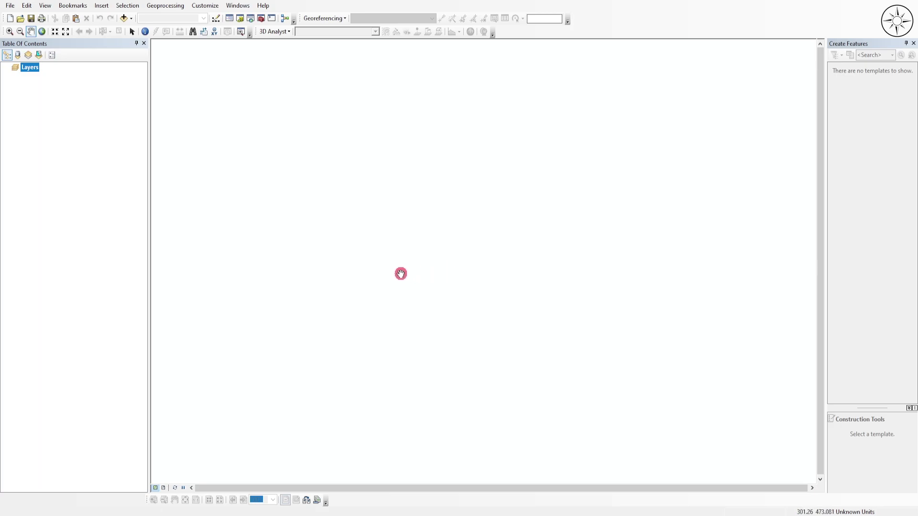
Step: Open the GPX To Features tool and set the downloaded elevation GPX file as input
{"action": "left_click", "coordinate": [249, 19]}
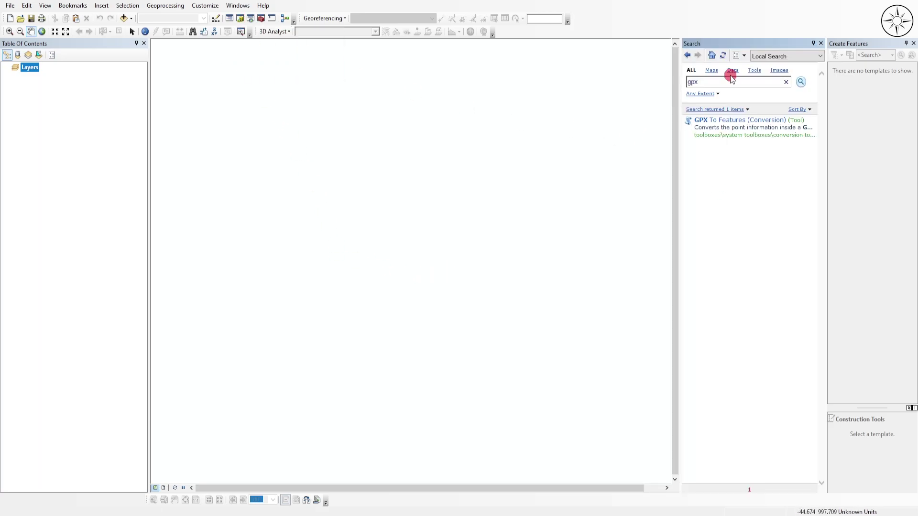
{"action": "left_click", "coordinate": [740, 121]}
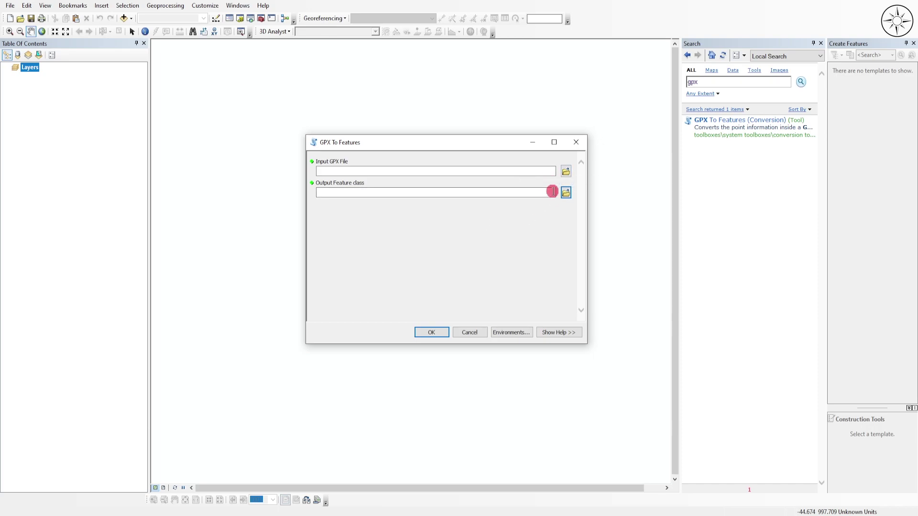
{"action": "left_click", "coordinate": [566, 171]}
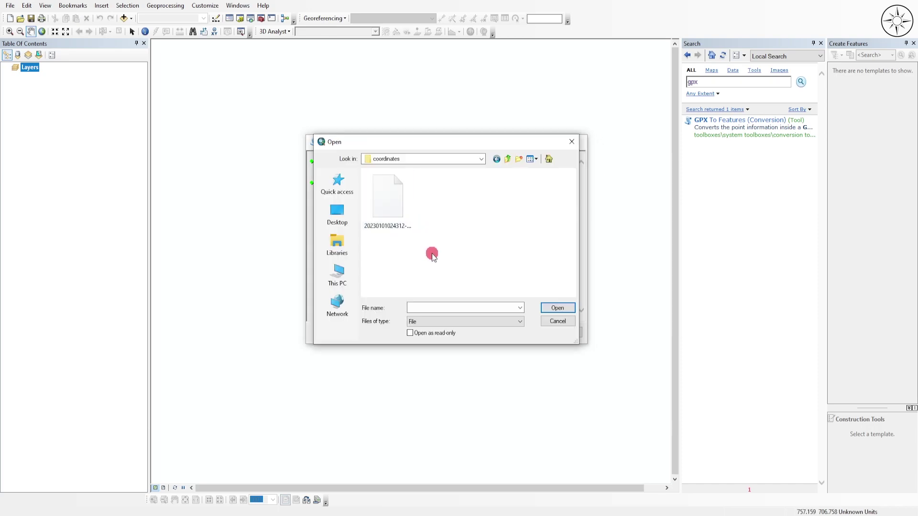
{"action": "left_click", "coordinate": [408, 230]}
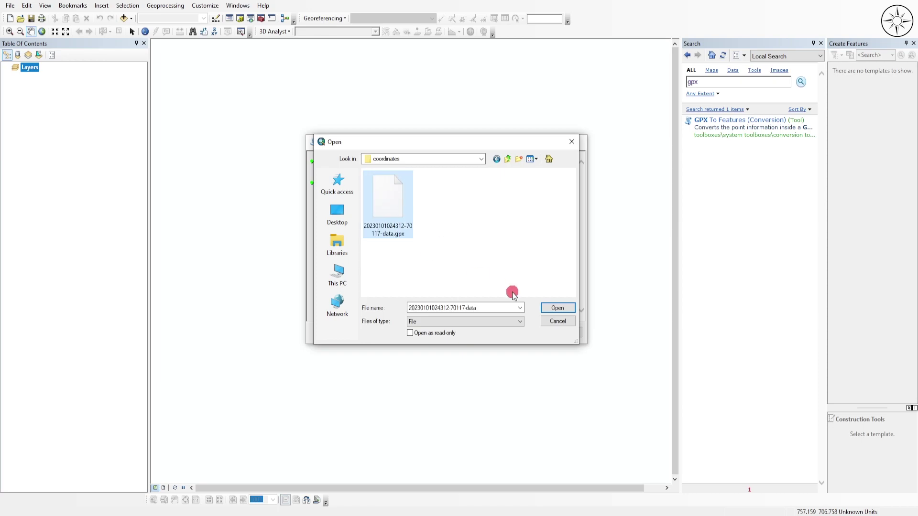
{"action": "left_click", "coordinate": [556, 307]}
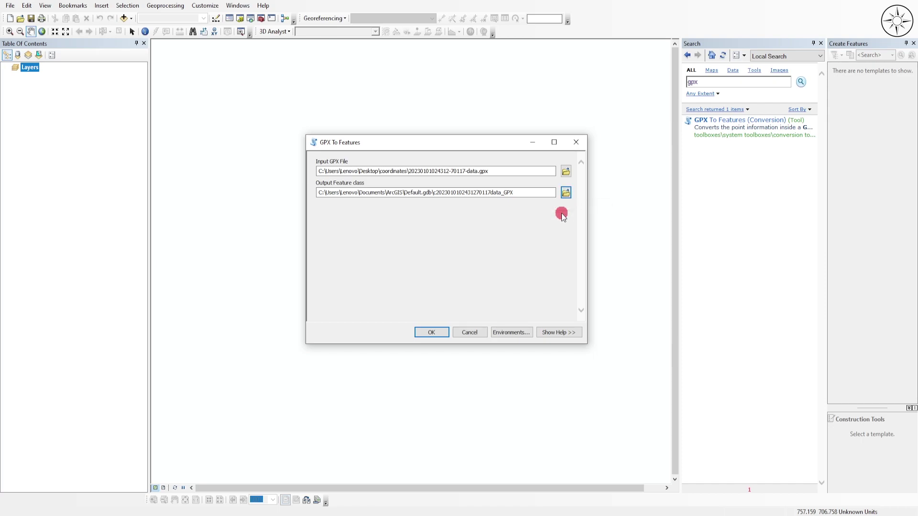
Step: Set the output to path1.shp in the coordinates folder and run the conversion
{"action": "left_click", "coordinate": [566, 193]}
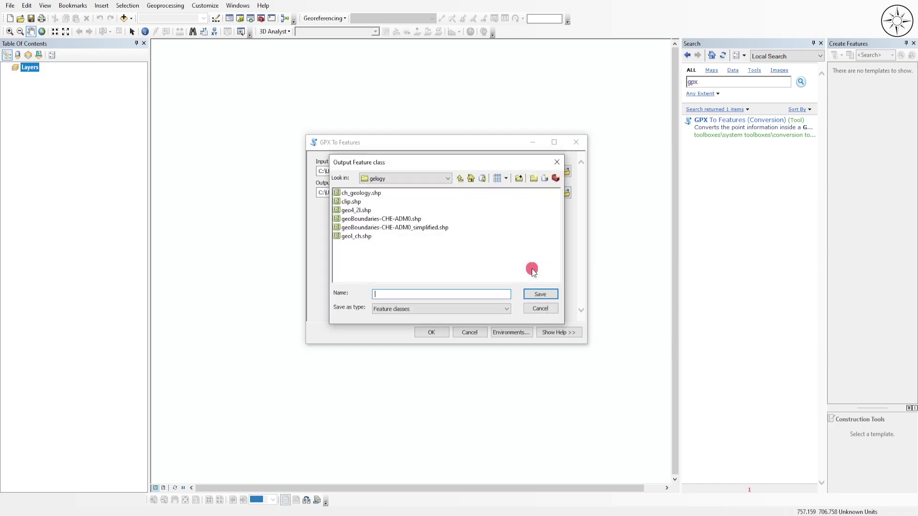
{"action": "left_click", "coordinate": [459, 178]}
{"action": "type", "text": "path1"}
{"action": "left_click", "coordinate": [540, 294]}
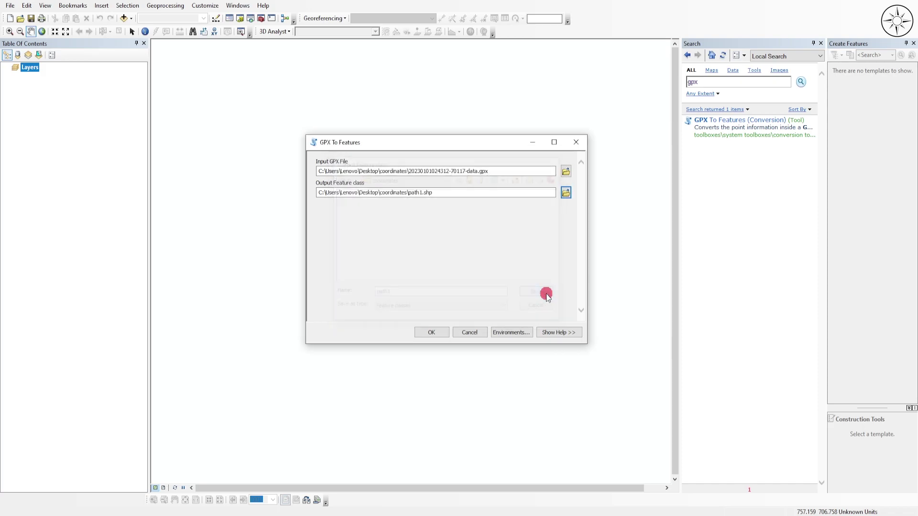
{"action": "left_click", "coordinate": [432, 333]}
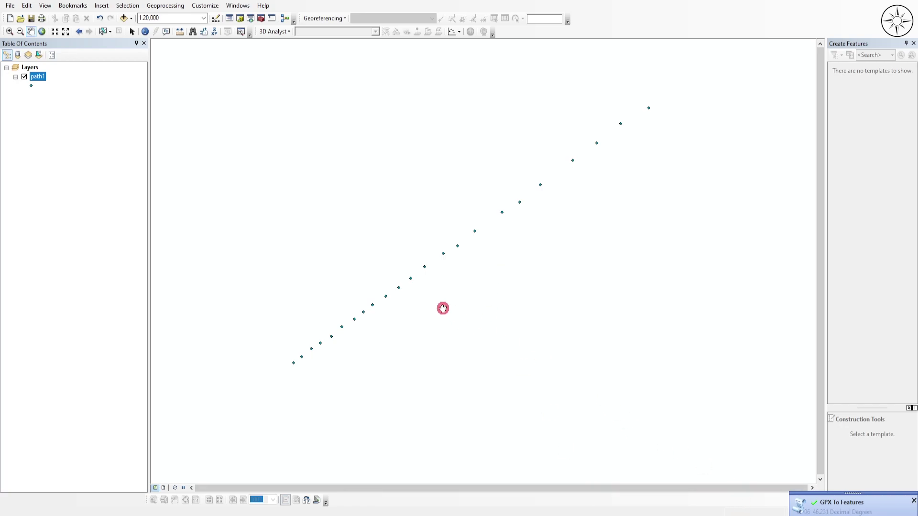
Step: Add the World Imagery satellite basemap beneath the path1 points
{"action": "right_click", "coordinate": [46, 81]}
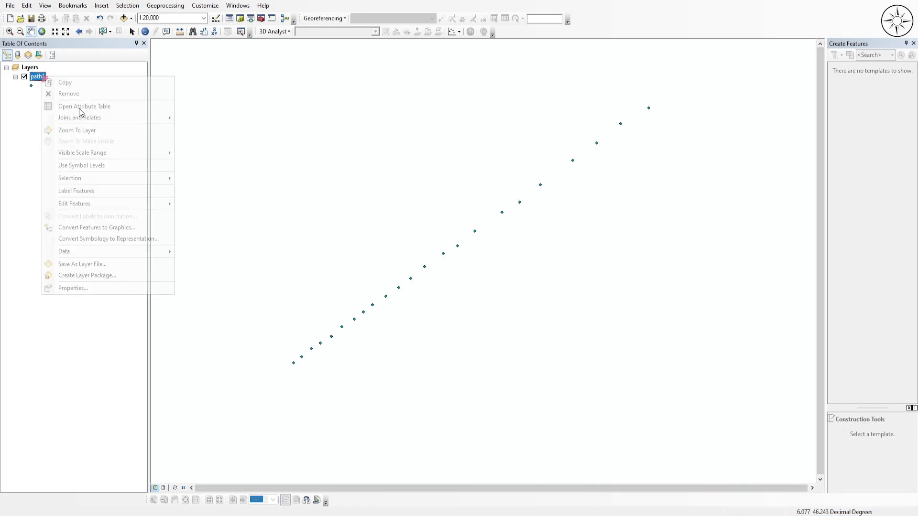
{"action": "left_click", "coordinate": [577, 243]}
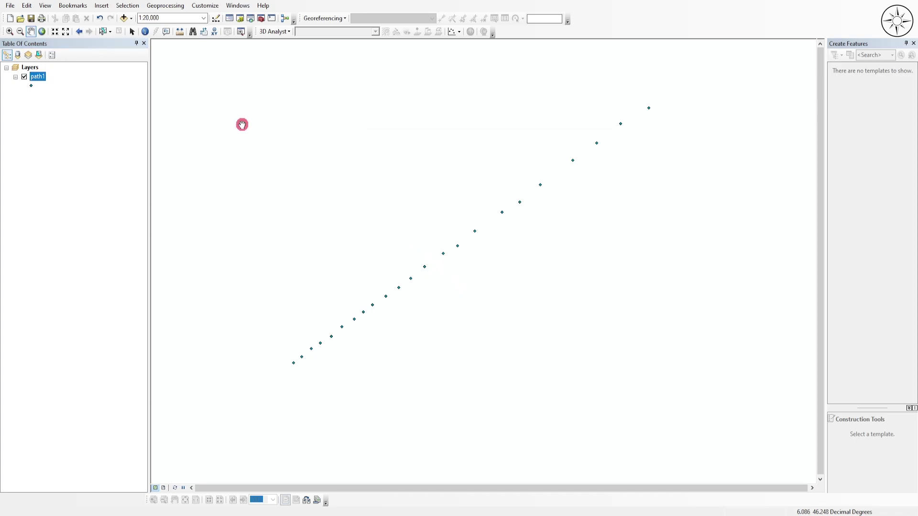
{"action": "left_click", "coordinate": [132, 18]}
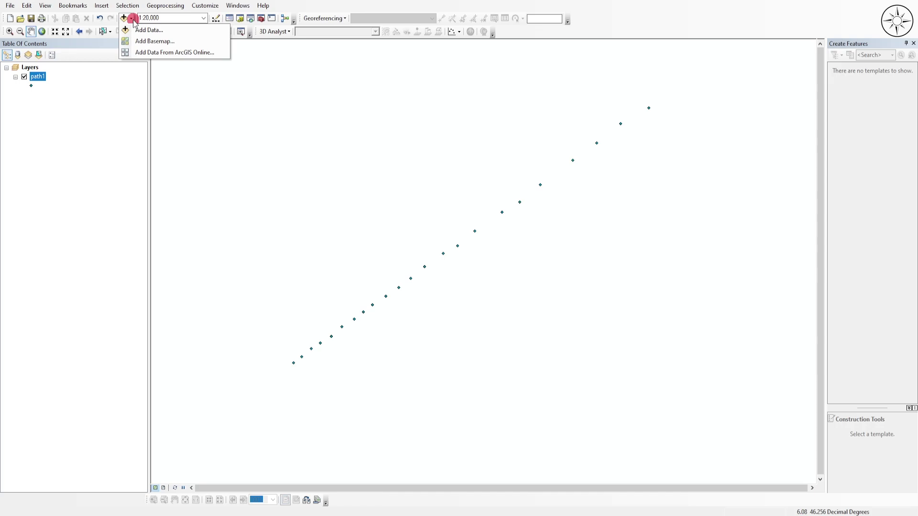
{"action": "left_click", "coordinate": [155, 40]}
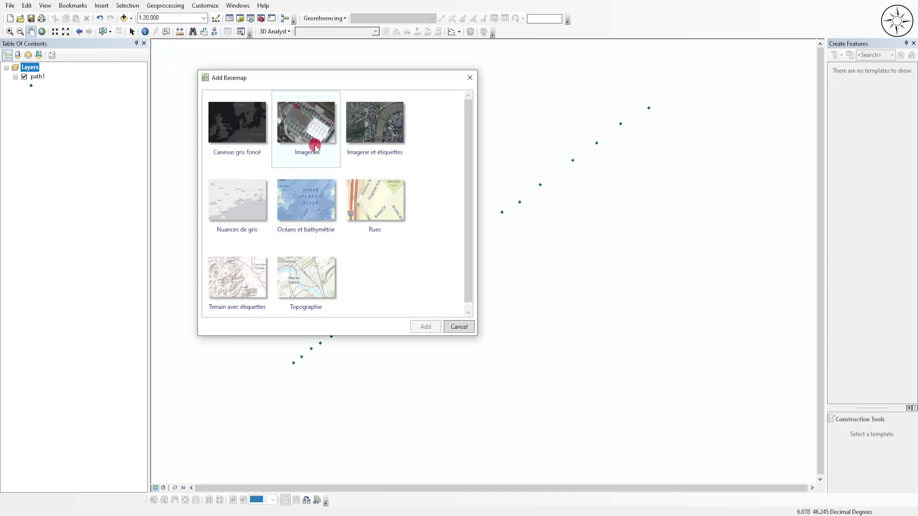
{"action": "left_click", "coordinate": [313, 142]}
{"action": "left_click", "coordinate": [426, 329]}
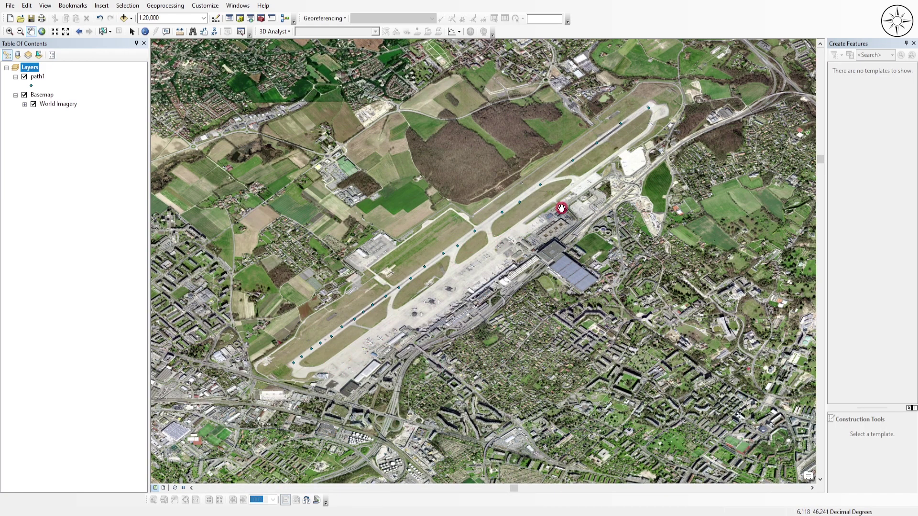
Step: Open the path1 layer's attribute table
{"action": "key", "text": "Down"}
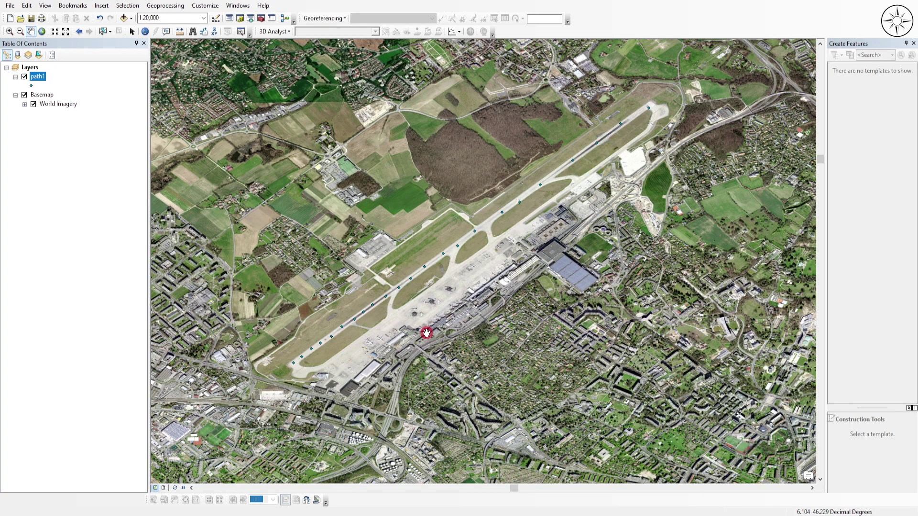
{"action": "right_click", "coordinate": [40, 81]}
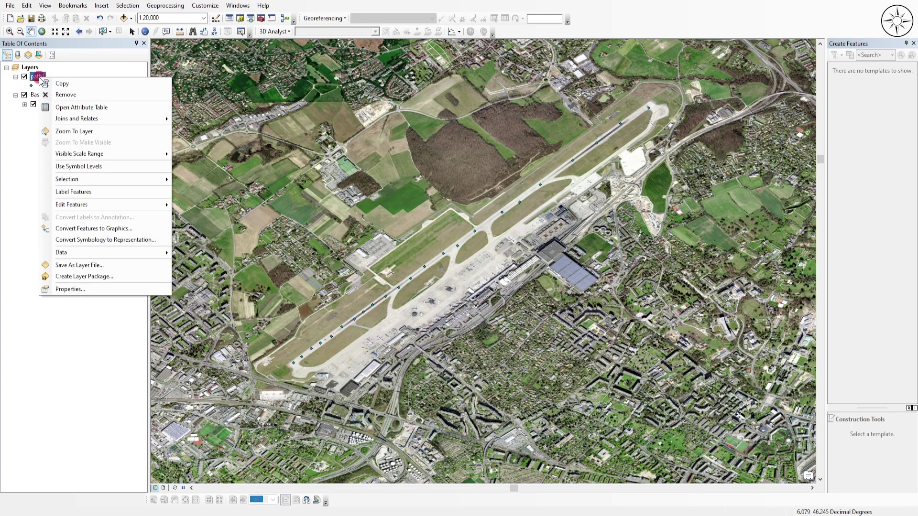
{"action": "left_click", "coordinate": [94, 107]}
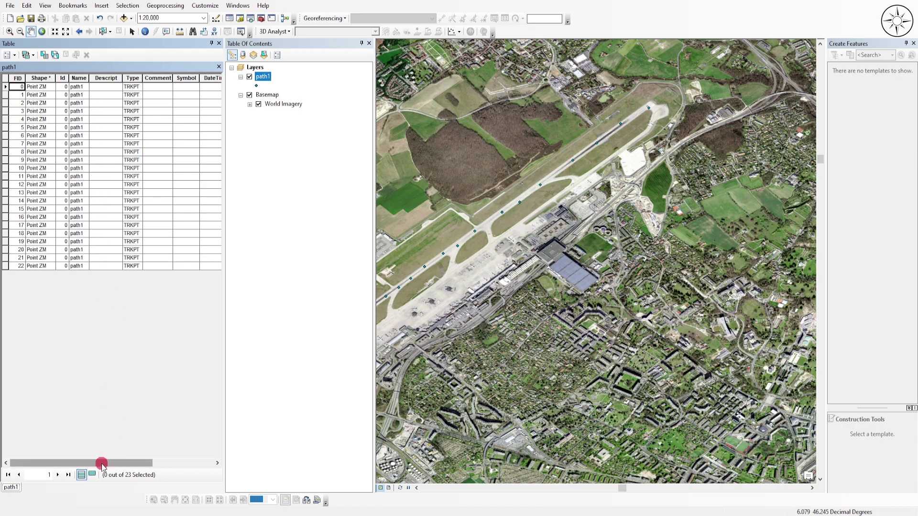
Step: Scroll the path1 attribute table sideways to view the Elevation values, then back
{"action": "left_click_drag", "start_coordinate": [102, 465], "coordinate": [163, 464]}
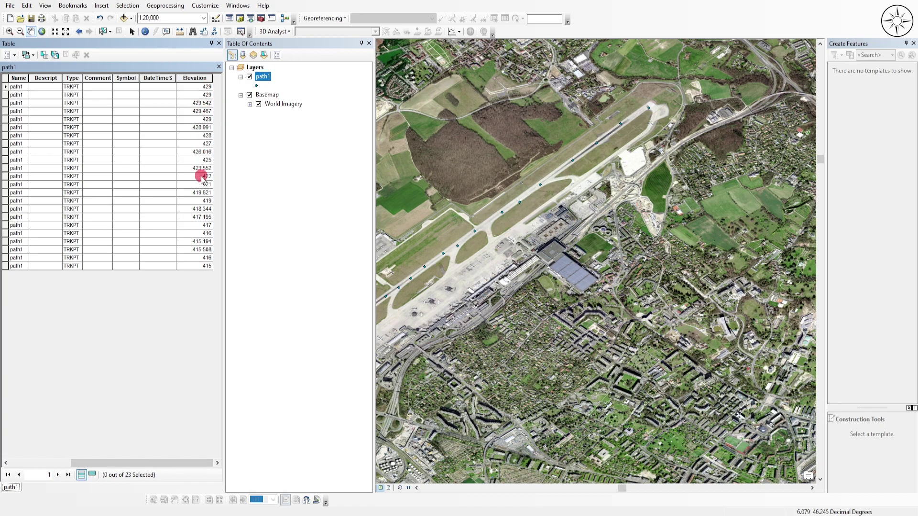
{"action": "left_click_drag", "start_coordinate": [184, 462], "coordinate": [207, 463]}
Step: Add a new field named X to the path1 table, adjusting its precision
{"action": "left_click", "coordinate": [14, 54]}
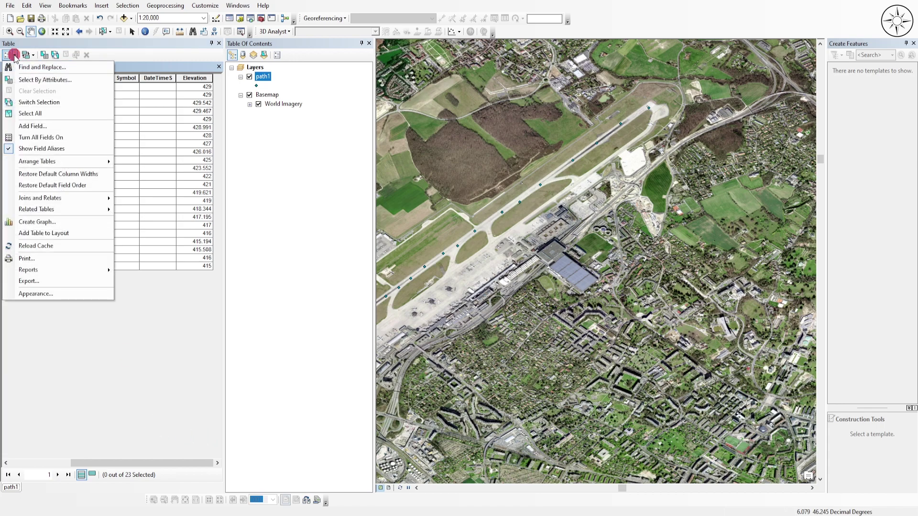
{"action": "left_click", "coordinate": [56, 126]}
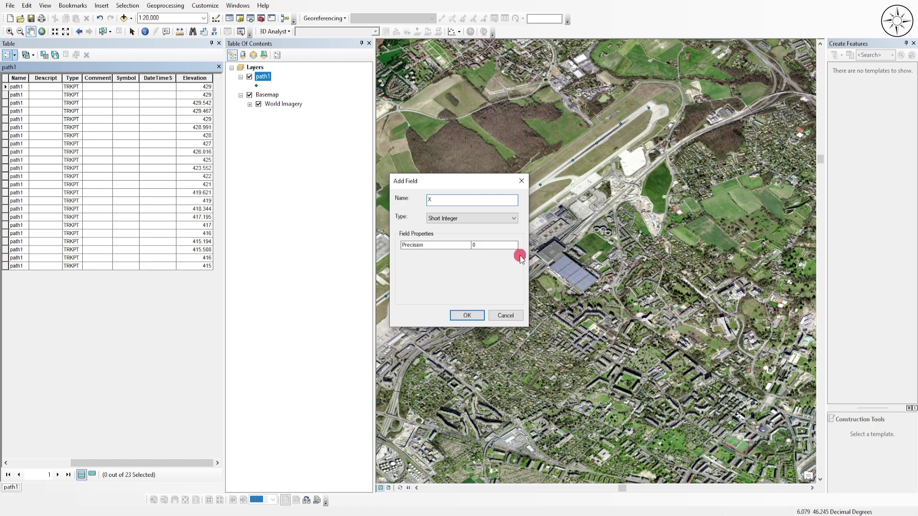
{"action": "double_click", "coordinate": [483, 246]}
{"action": "left_click", "coordinate": [467, 315]}
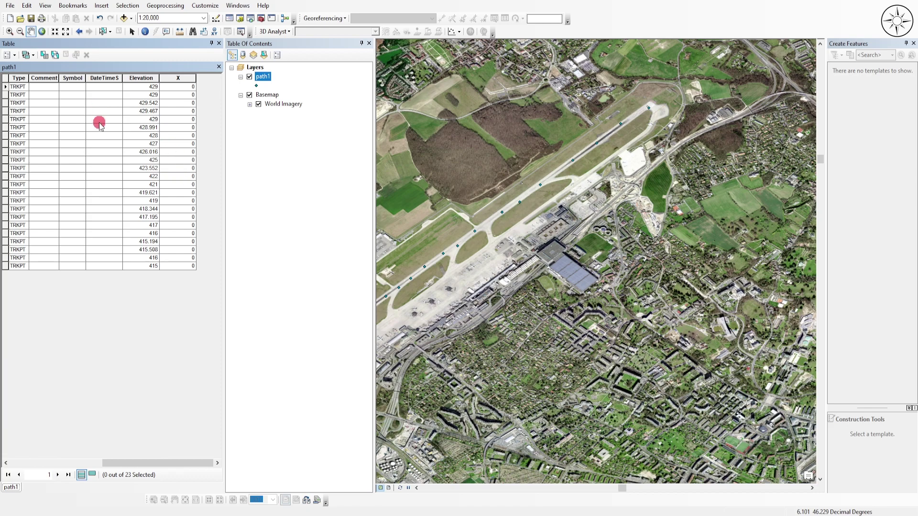
Step: Add a second field named Y with precision 10
{"action": "left_click", "coordinate": [14, 56]}
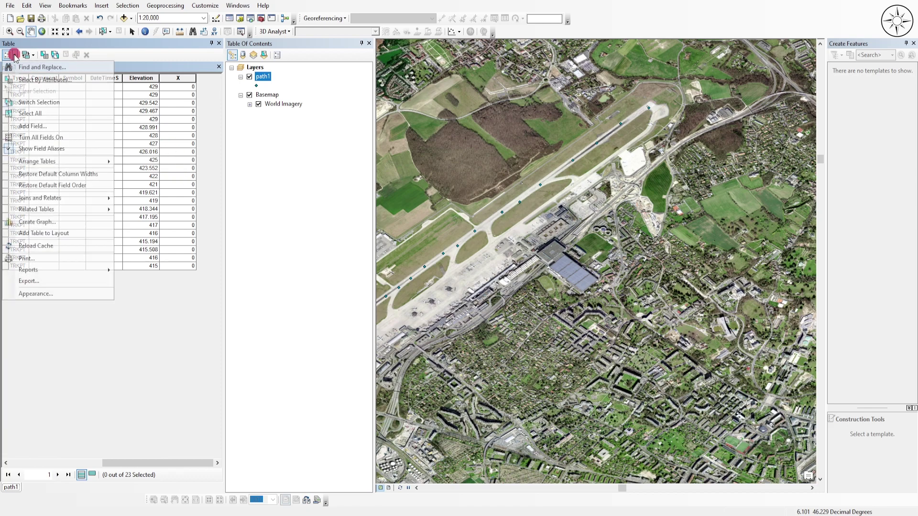
{"action": "left_click", "coordinate": [40, 127]}
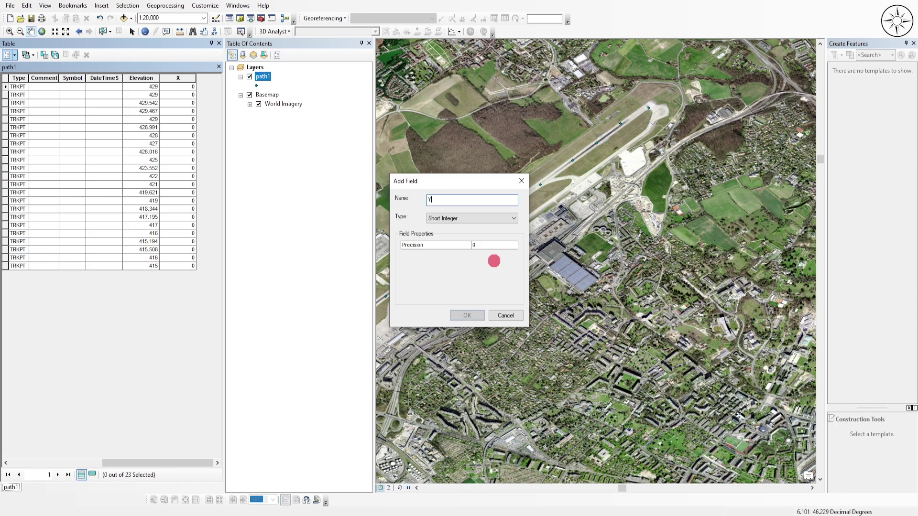
{"action": "left_click", "coordinate": [478, 245]}
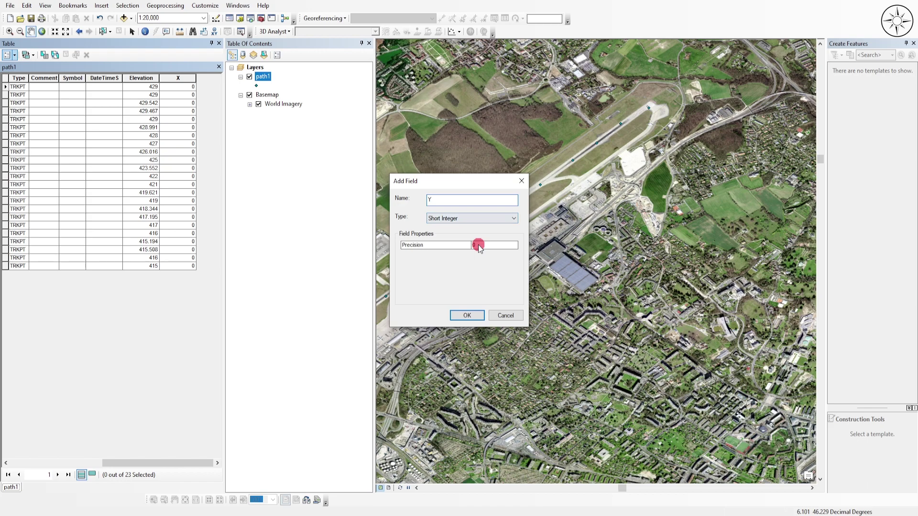
{"action": "double_click", "coordinate": [474, 245]}
{"action": "type", "text": "10"}
{"action": "left_click", "coordinate": [469, 316]}
{"action": "left_click_drag", "start_coordinate": [147, 462], "coordinate": [173, 463]}
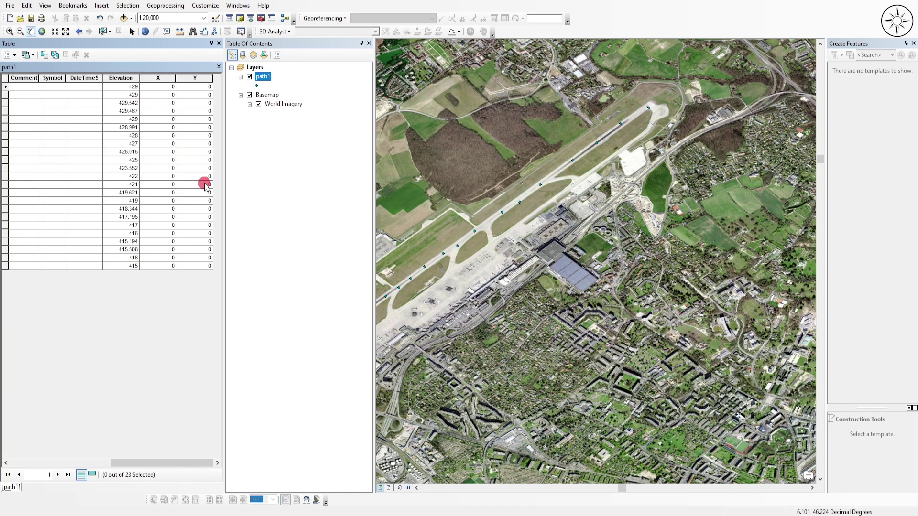
Step: Start an editing session on path1 and dock the Editor toolbar
{"action": "right_click", "coordinate": [264, 79]}
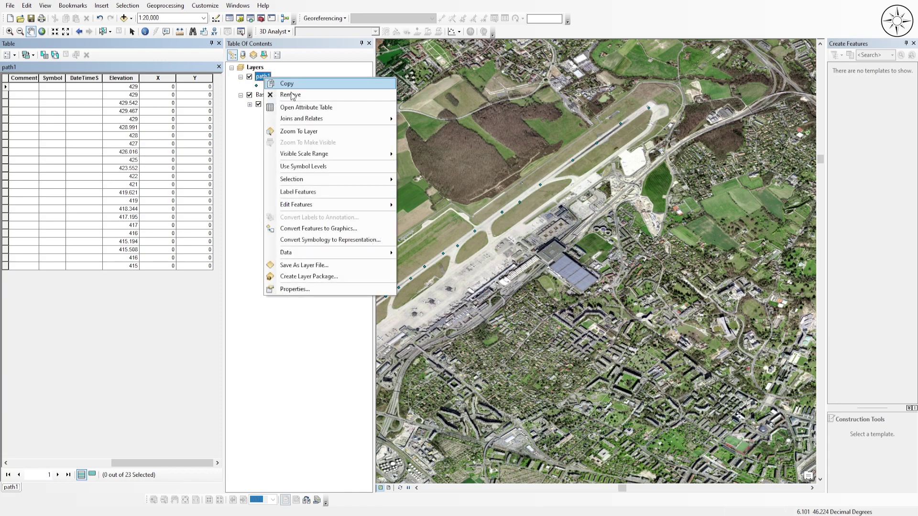
{"action": "mouse_move", "coordinate": [310, 205]}
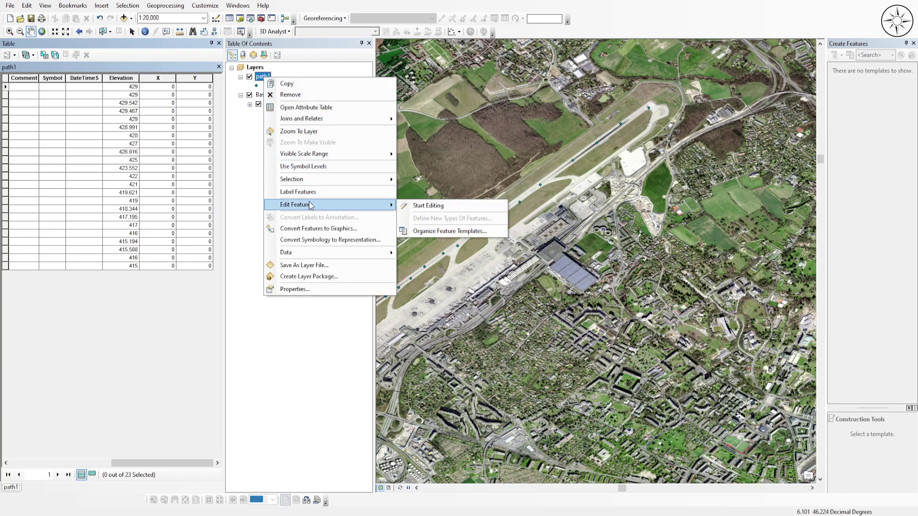
{"action": "left_click", "coordinate": [450, 206]}
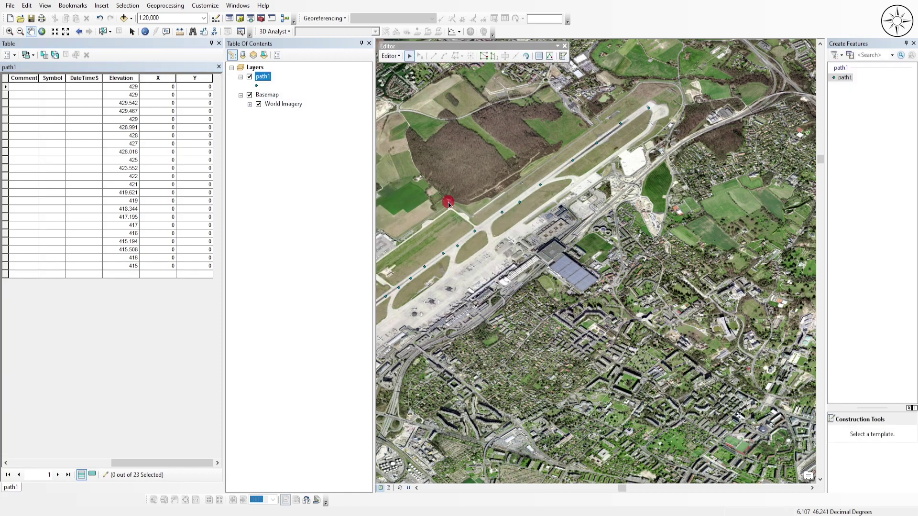
{"action": "left_click_drag", "start_coordinate": [410, 46], "coordinate": [415, 43]}
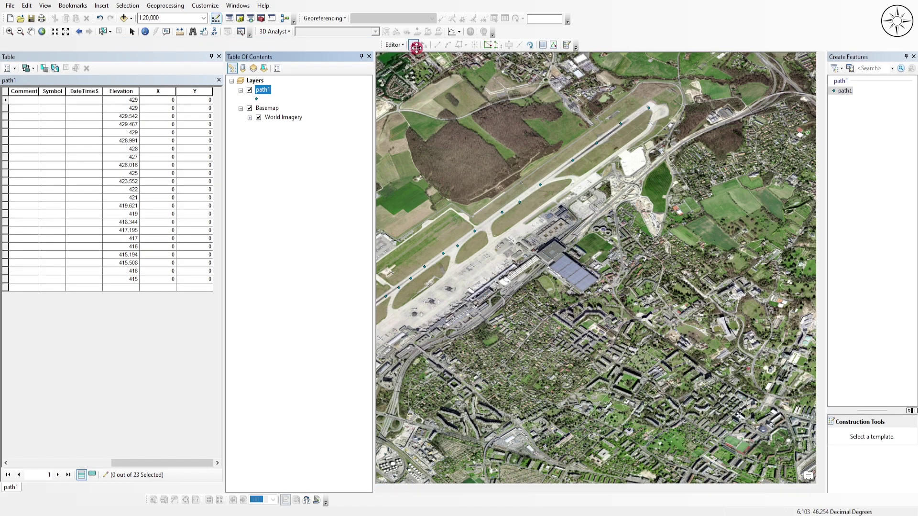
{"action": "left_click_drag", "start_coordinate": [506, 41], "coordinate": [512, 30]}
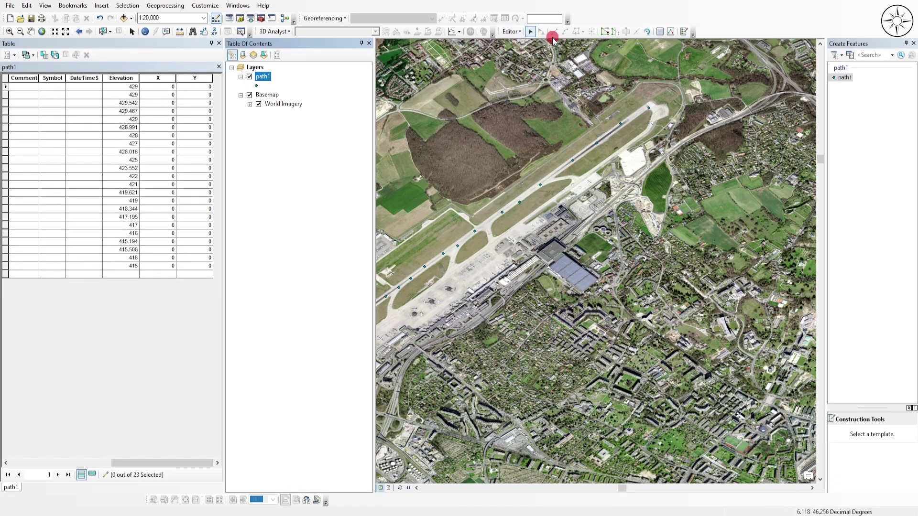
Step: Calculate the X field as each point's X coordinate in decimal degrees
{"action": "left_click", "coordinate": [160, 77]}
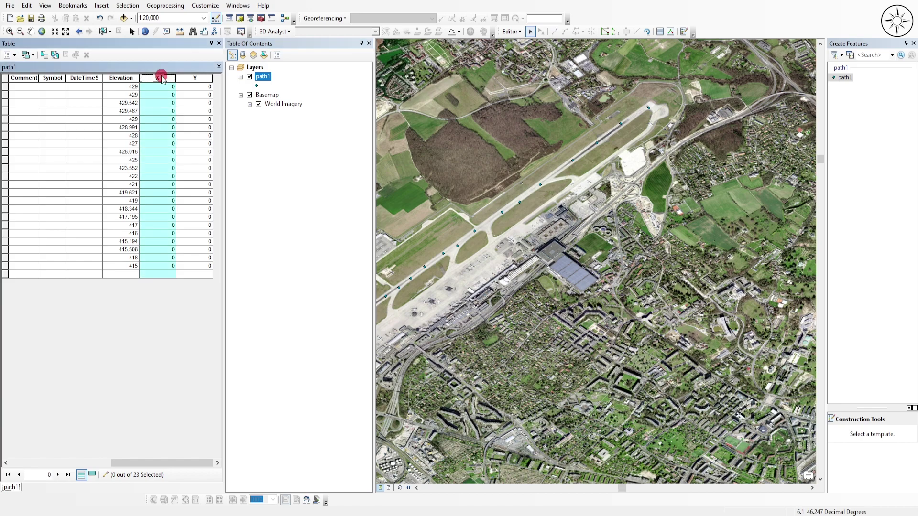
{"action": "right_click", "coordinate": [161, 76]}
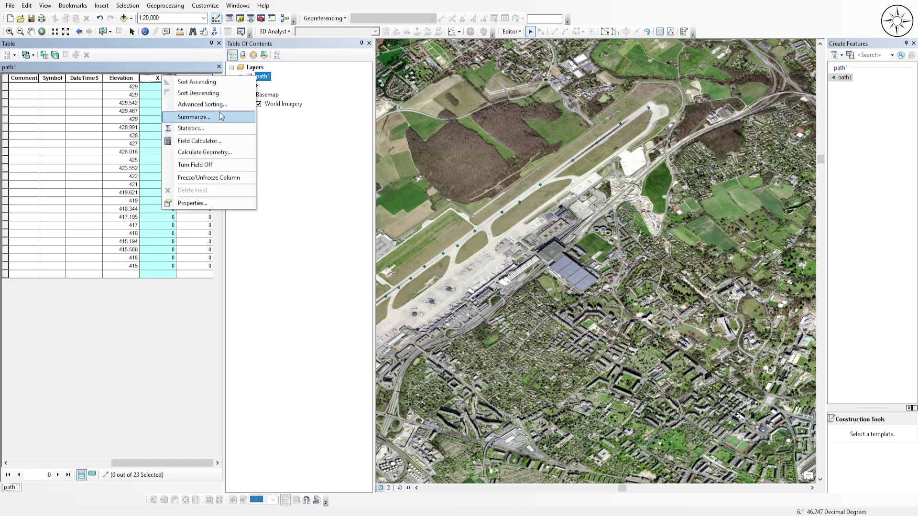
{"action": "left_click", "coordinate": [222, 151]}
{"action": "left_click", "coordinate": [465, 200]}
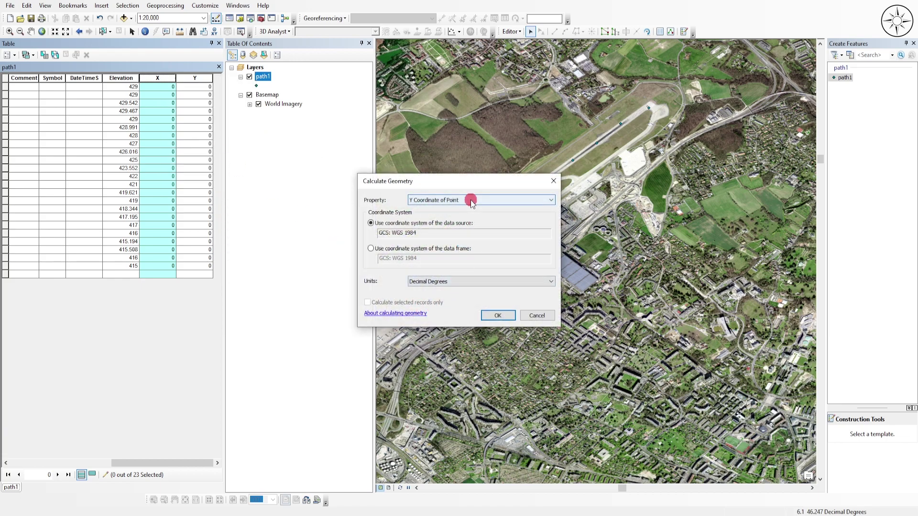
{"action": "left_click", "coordinate": [464, 209]}
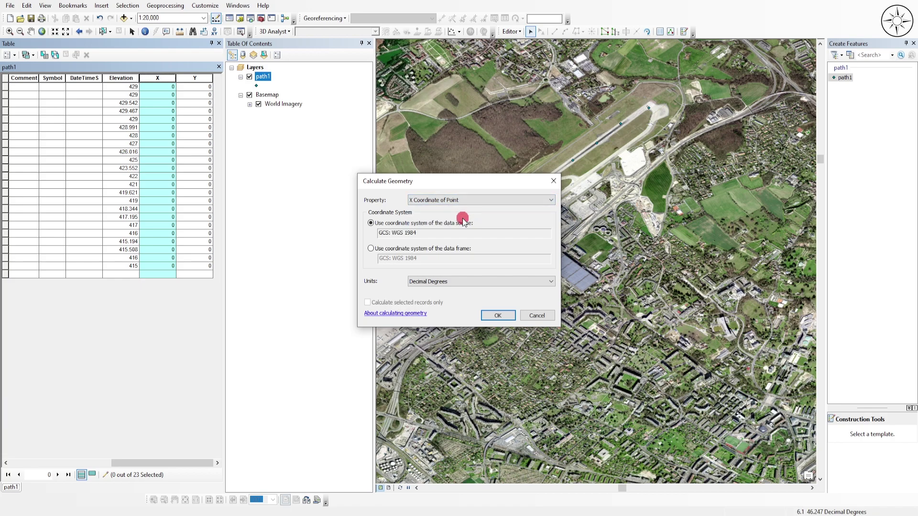
{"action": "left_click", "coordinate": [497, 316]}
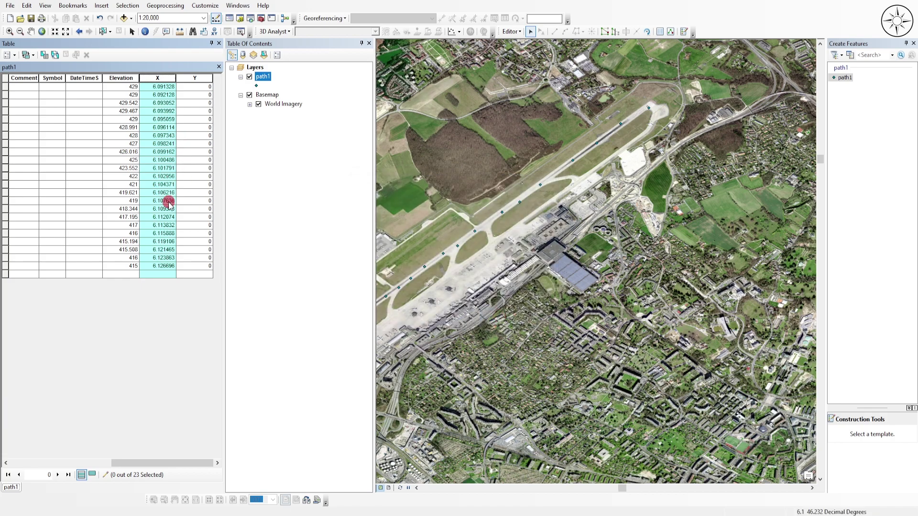
Step: Calculate the Y field as each point's latitude, about 46.226 to 46.250
{"action": "right_click", "coordinate": [203, 79]}
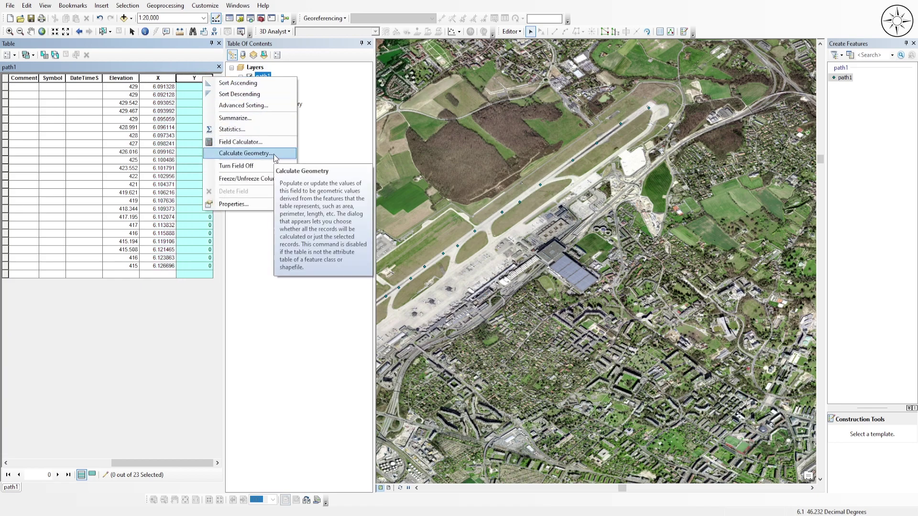
{"action": "left_click", "coordinate": [275, 156]}
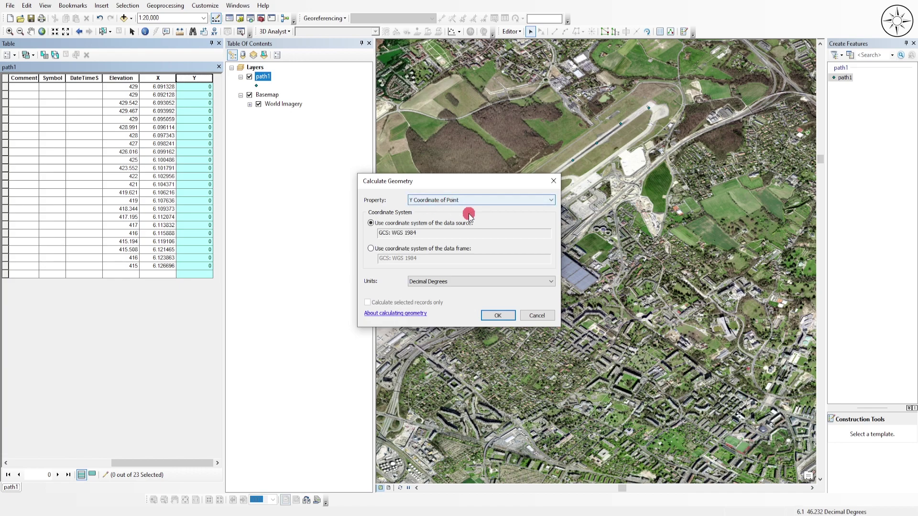
{"action": "left_click", "coordinate": [501, 317]}
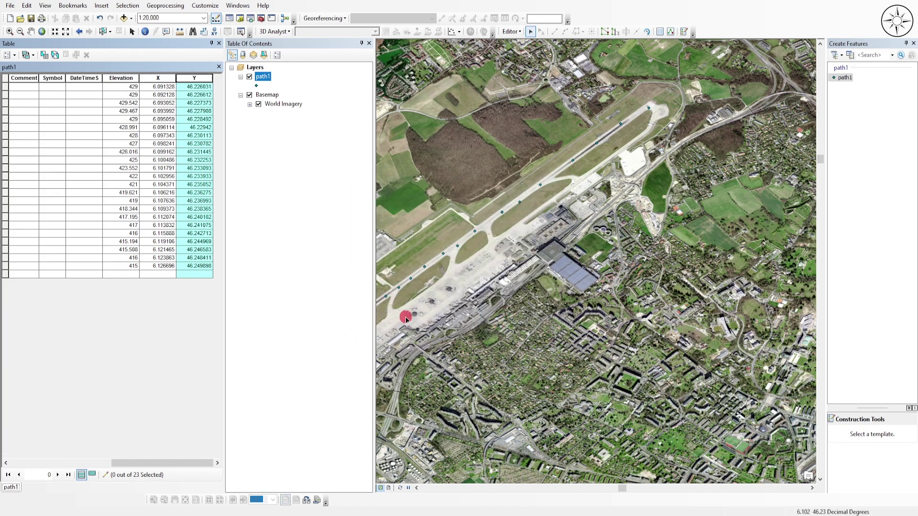
Step: Save the coordinate edits and stop the editing session
{"action": "left_click", "coordinate": [519, 32]}
{"action": "left_click", "coordinate": [516, 32]}
{"action": "left_click", "coordinate": [513, 32]}
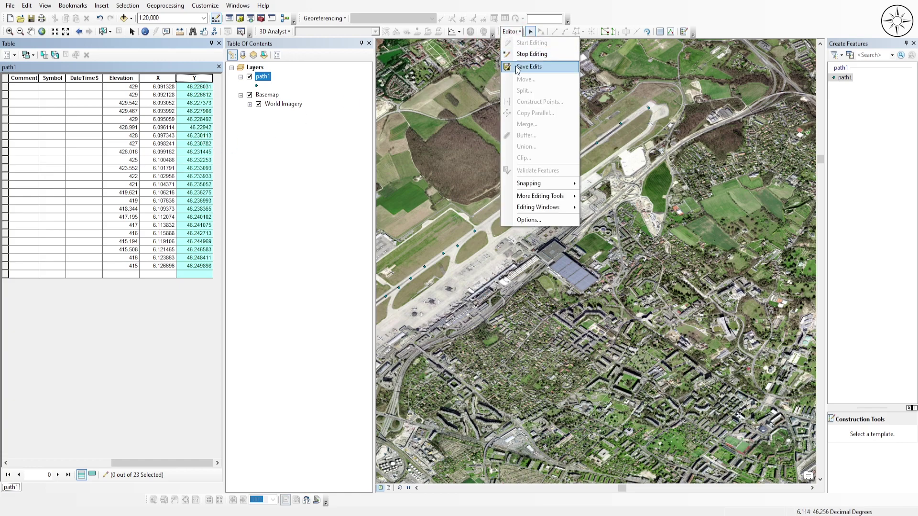
{"action": "left_click", "coordinate": [529, 67]}
{"action": "left_click", "coordinate": [510, 31]}
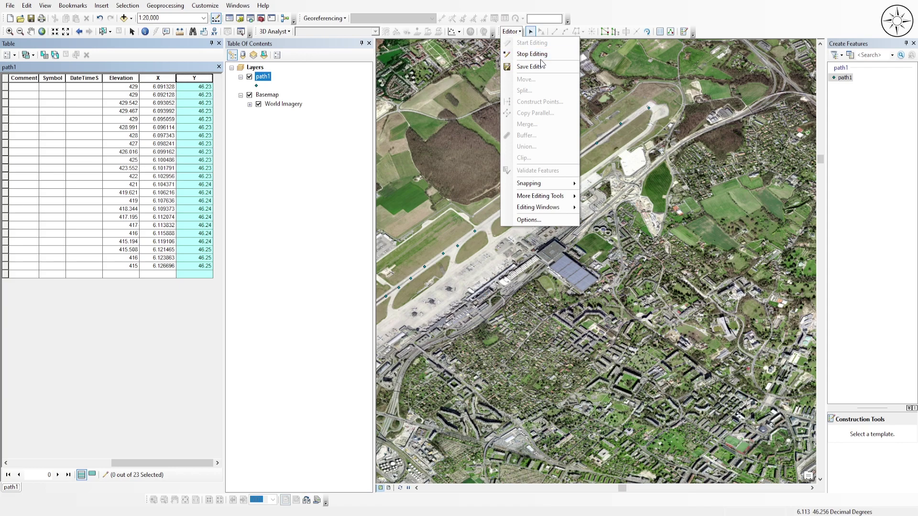
{"action": "left_click", "coordinate": [536, 54]}
{"action": "left_click", "coordinate": [220, 201]}
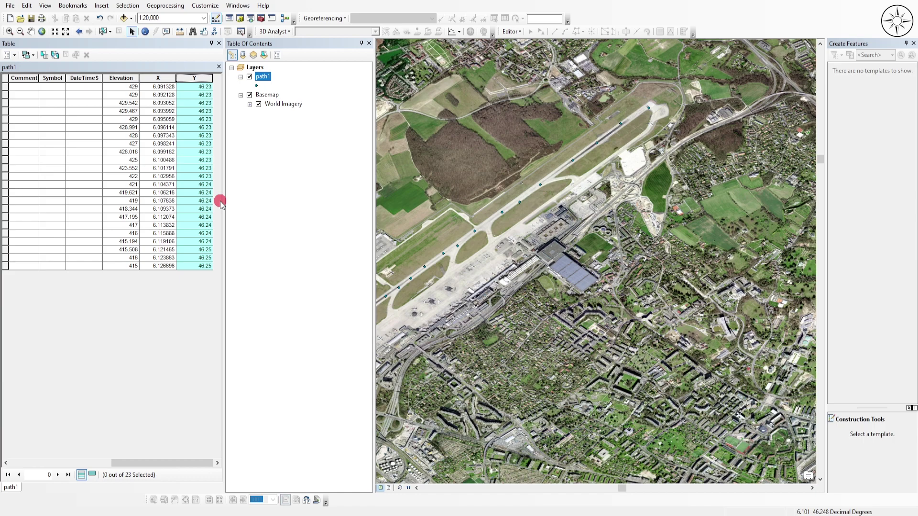
Step: Close the attribute table and search the tools for EXCEL
{"action": "left_click", "coordinate": [219, 43]}
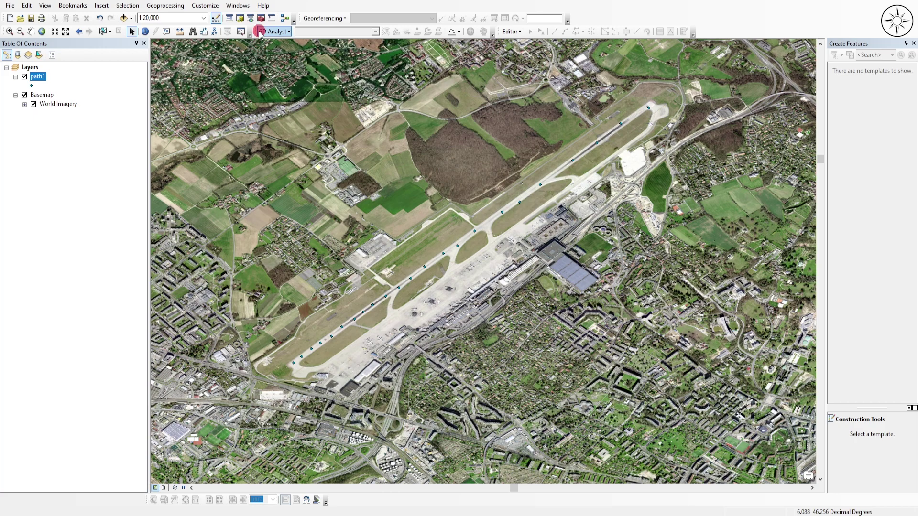
{"action": "left_click", "coordinate": [250, 19]}
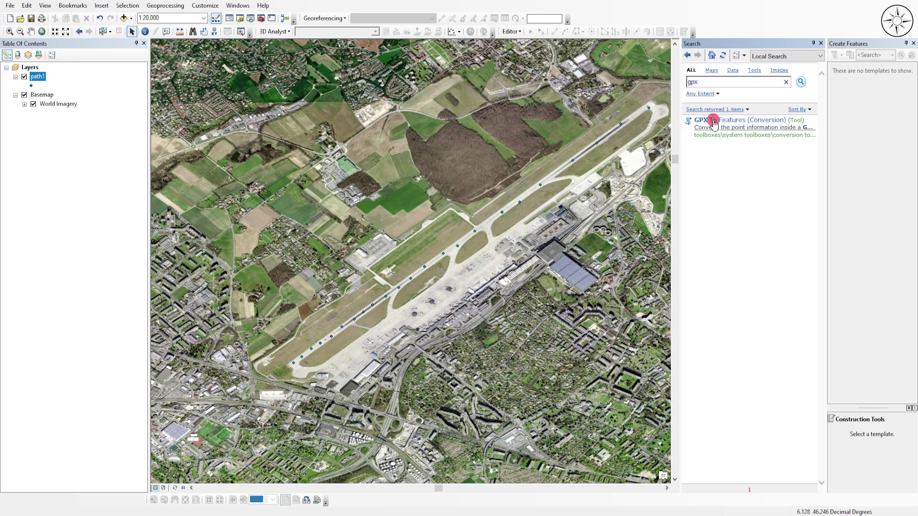
{"action": "double_click", "coordinate": [696, 82]}
{"action": "type", "text": "EXCEL"}
{"action": "key", "text": "Return"}
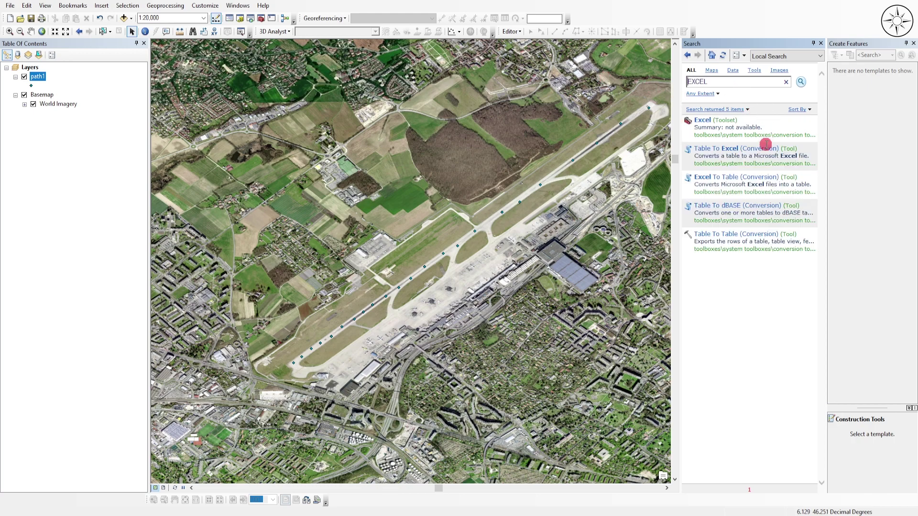
Step: Run Table To Excel with input path1 and output PATH1.xls in the coordinates folder
{"action": "left_click", "coordinate": [740, 152]}
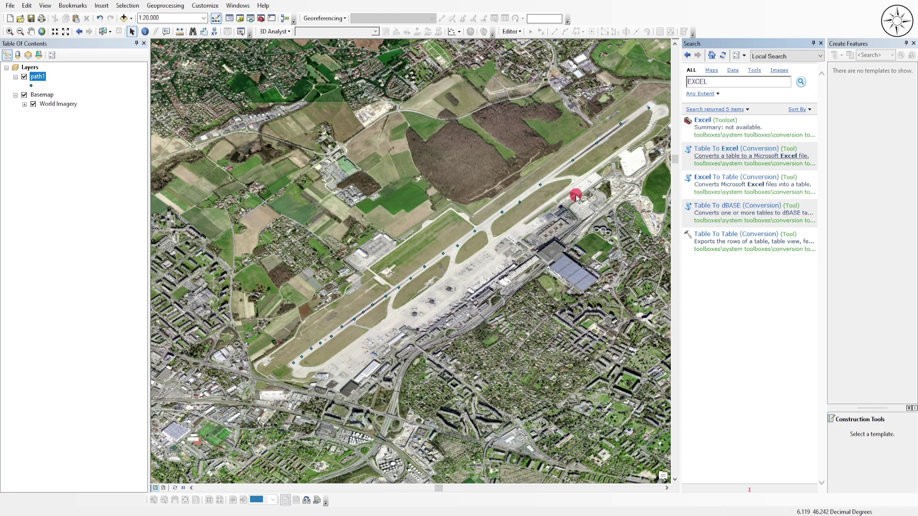
{"action": "left_click", "coordinate": [551, 172]}
{"action": "left_click", "coordinate": [344, 182]}
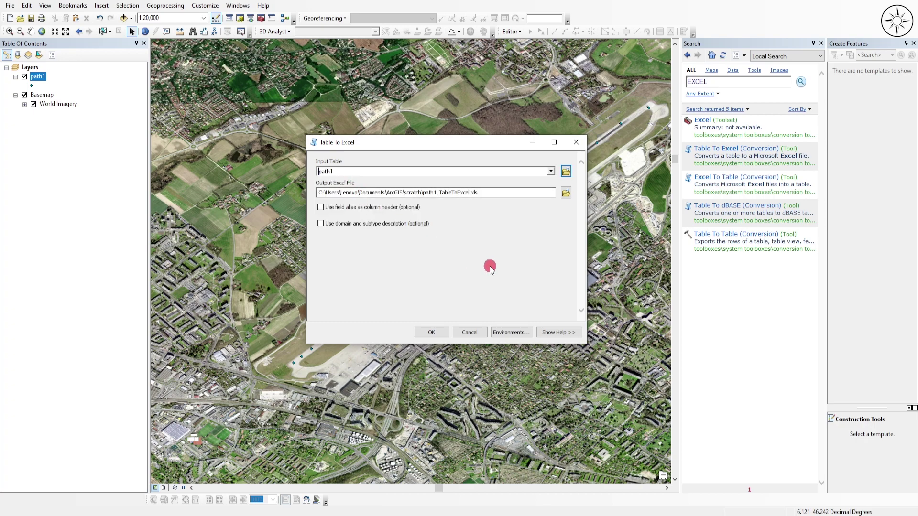
{"action": "left_click", "coordinate": [564, 197]}
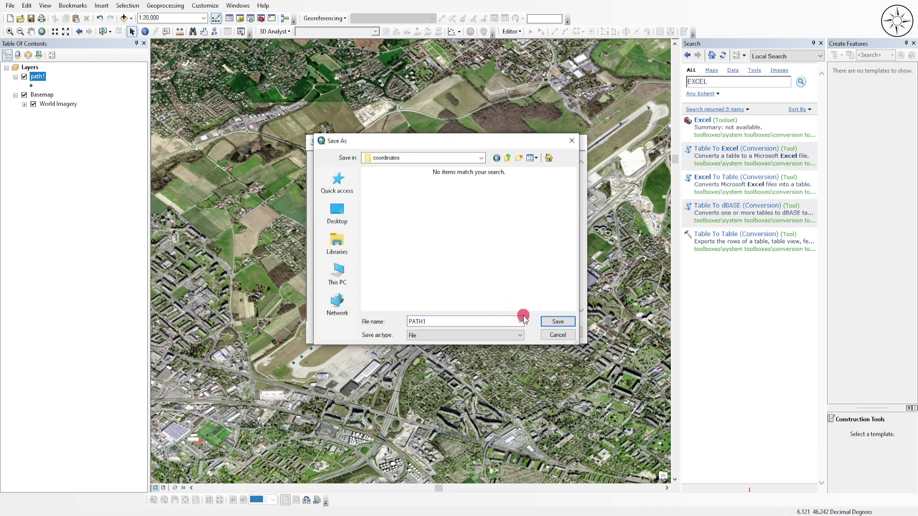
{"action": "left_click", "coordinate": [560, 322]}
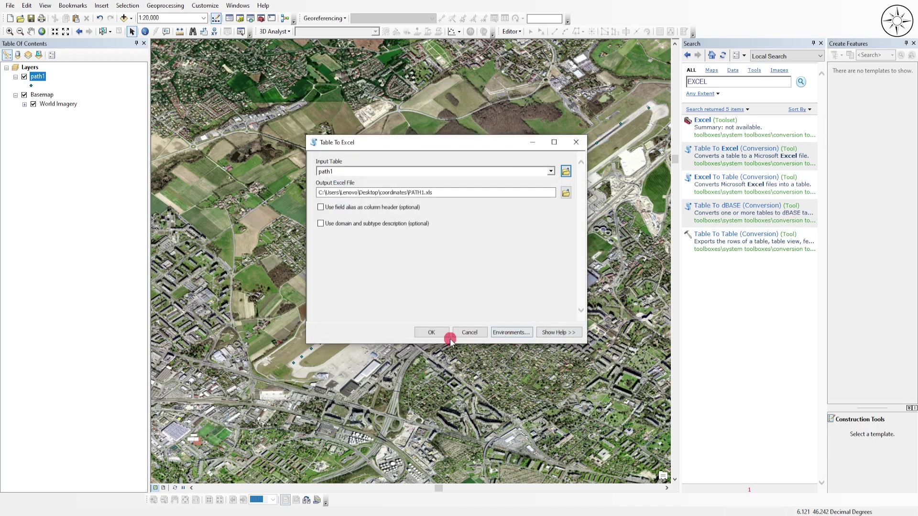
{"action": "left_click", "coordinate": [431, 332]}
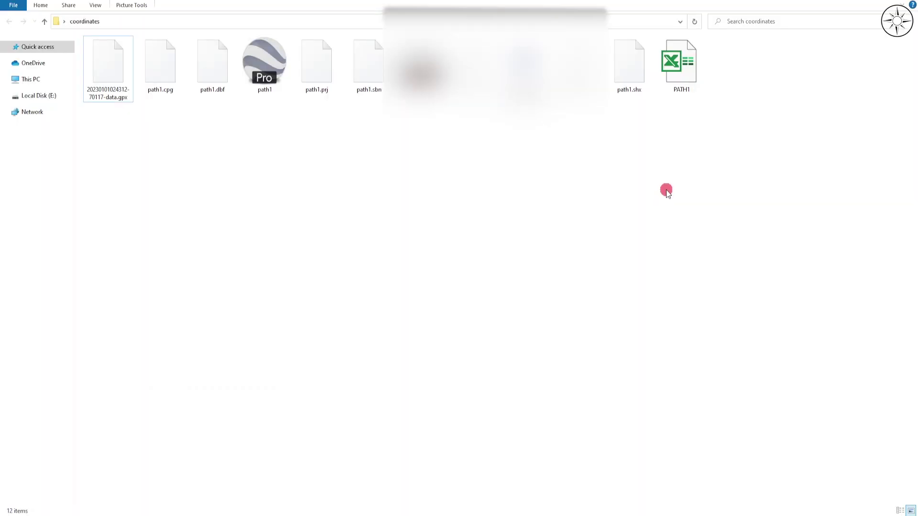
Step: Open PATH1.xls from the coordinates folder in Excel
{"action": "left_click", "coordinate": [684, 71]}
{"action": "double_click", "coordinate": [683, 70]}
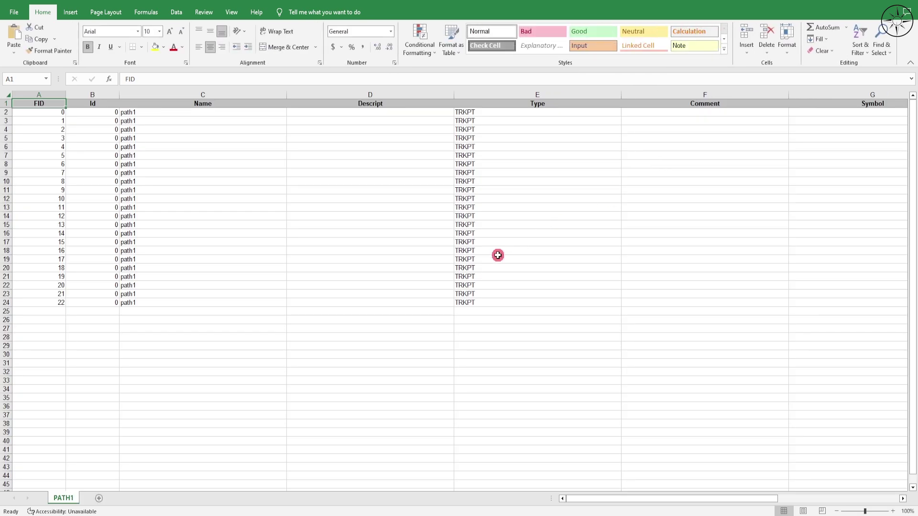
{"action": "left_click_drag", "start_coordinate": [617, 498], "coordinate": [772, 498]}
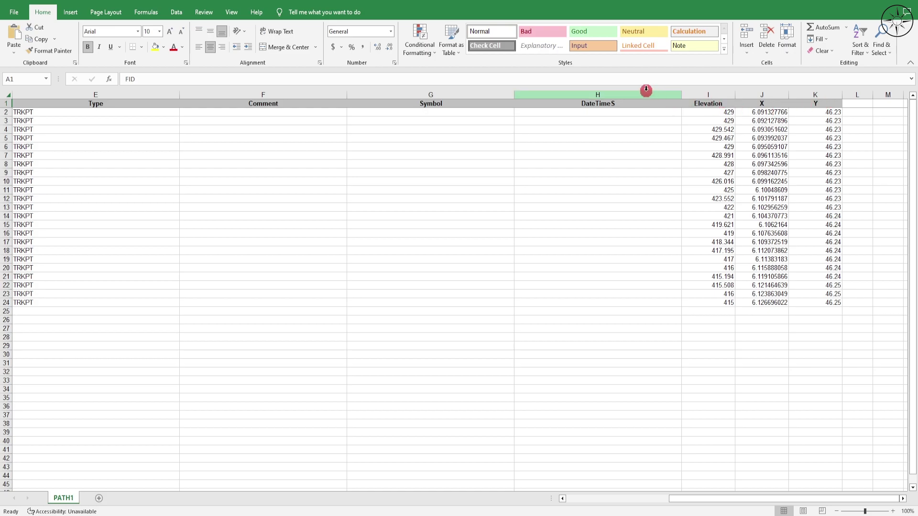
Step: Select the unneeded attribute columns, from DateTimeS across Type, Comment and Symbol
{"action": "left_click", "coordinate": [532, 91]}
{"action": "left_click_drag", "start_coordinate": [532, 91], "coordinate": [223, 113]}
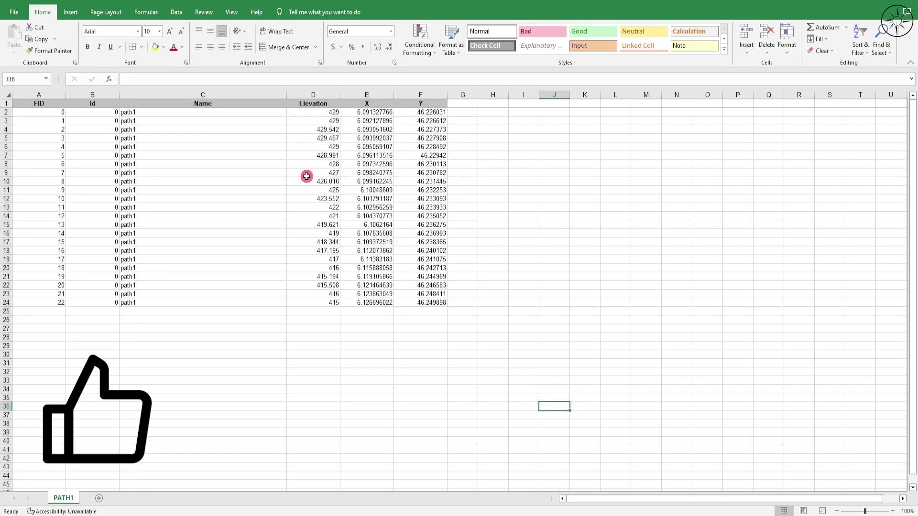